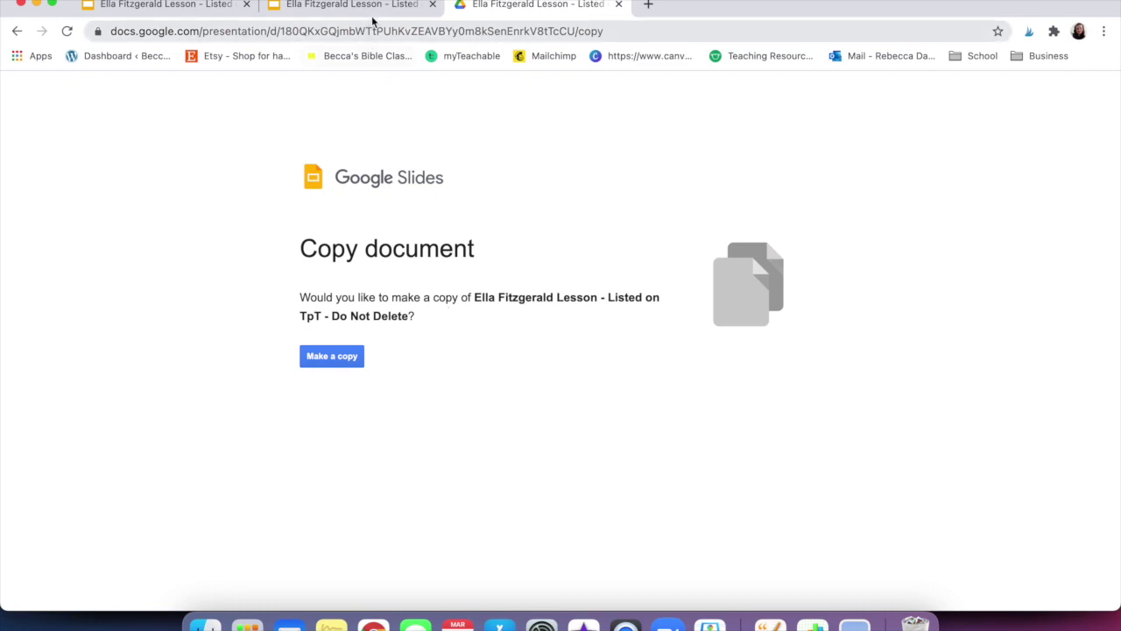
# - Present the Ella Fitzgerald Lesson deck full screen from slide 1 with Ctrl+Enter
pyautogui.click(219, 5)
pyautogui.scroll(3, 111, 295)
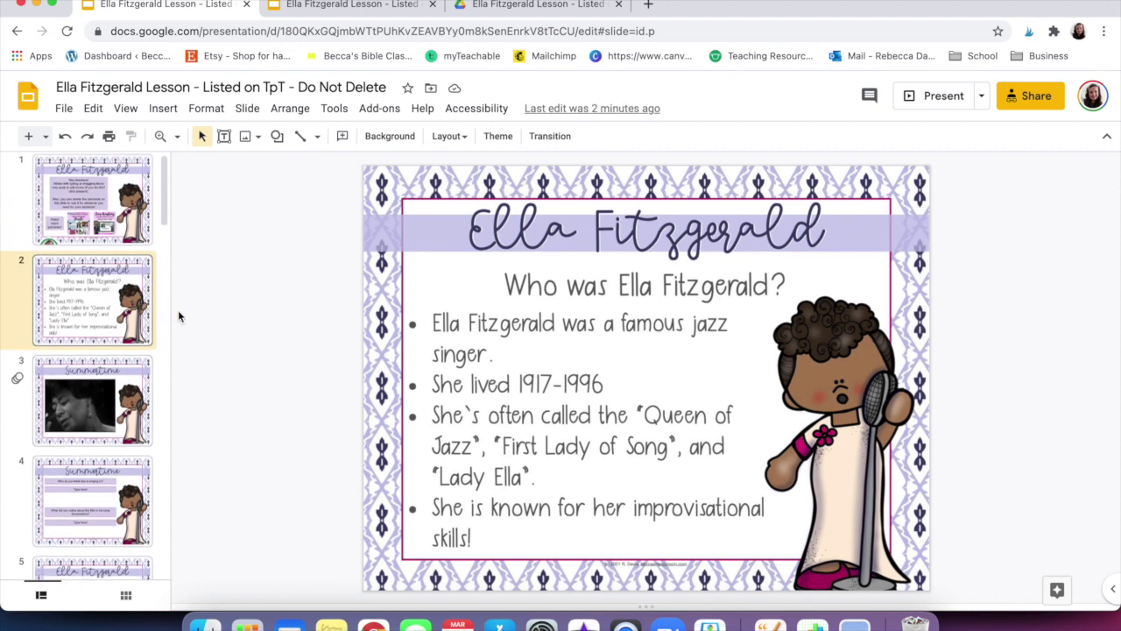
pyautogui.click(127, 235)
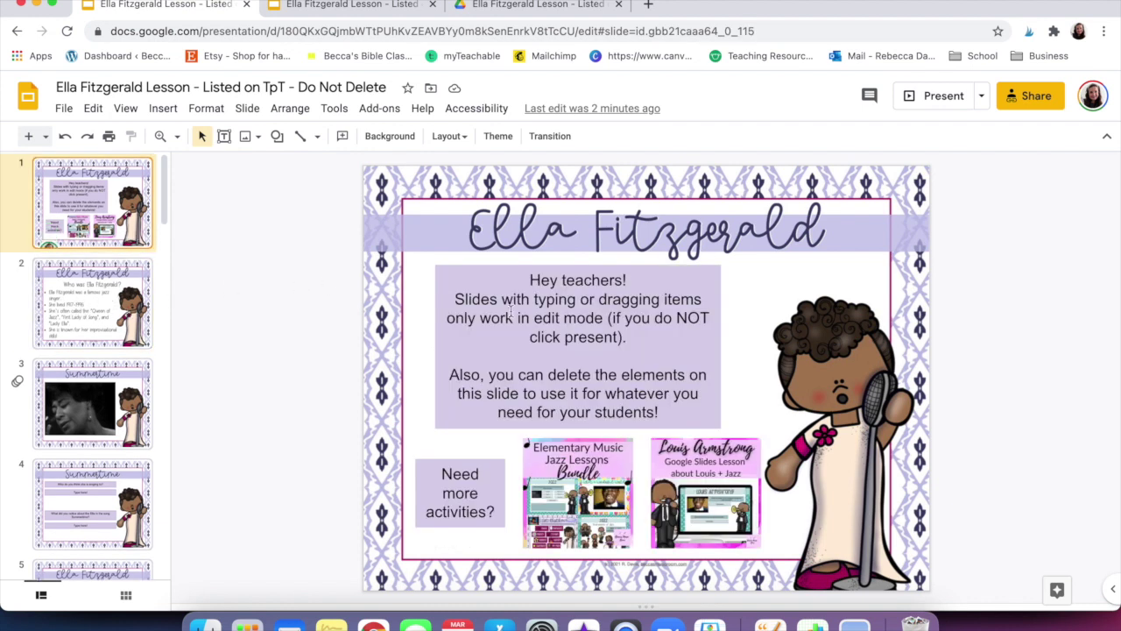
pyautogui.moveTo(535, 318); pyautogui.dragTo(606, 318)
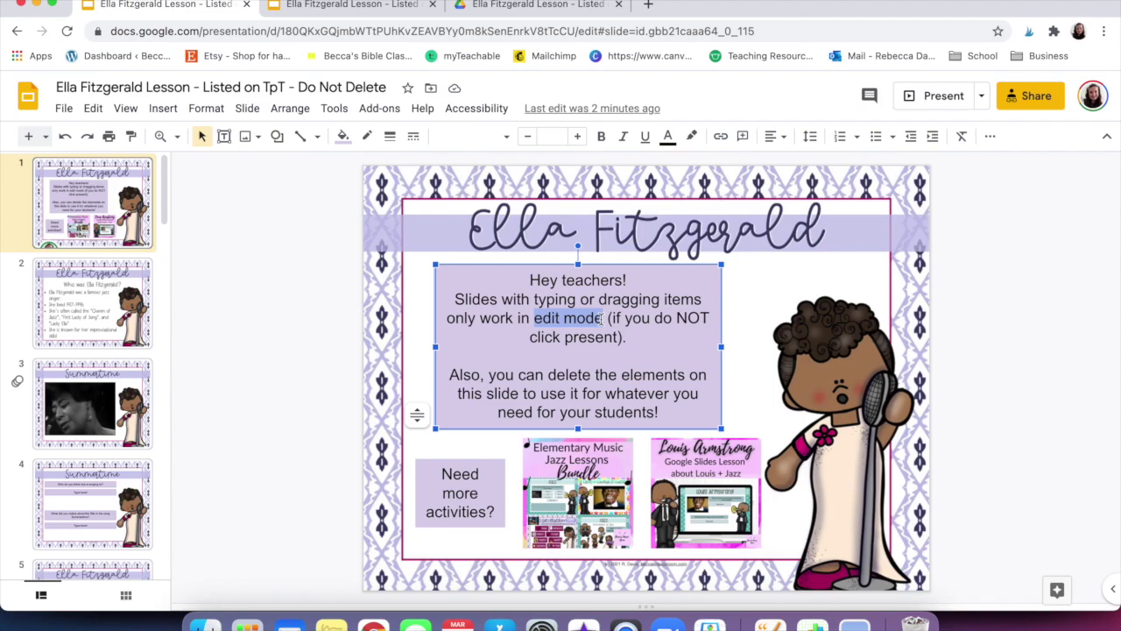
pyautogui.click(294, 365)
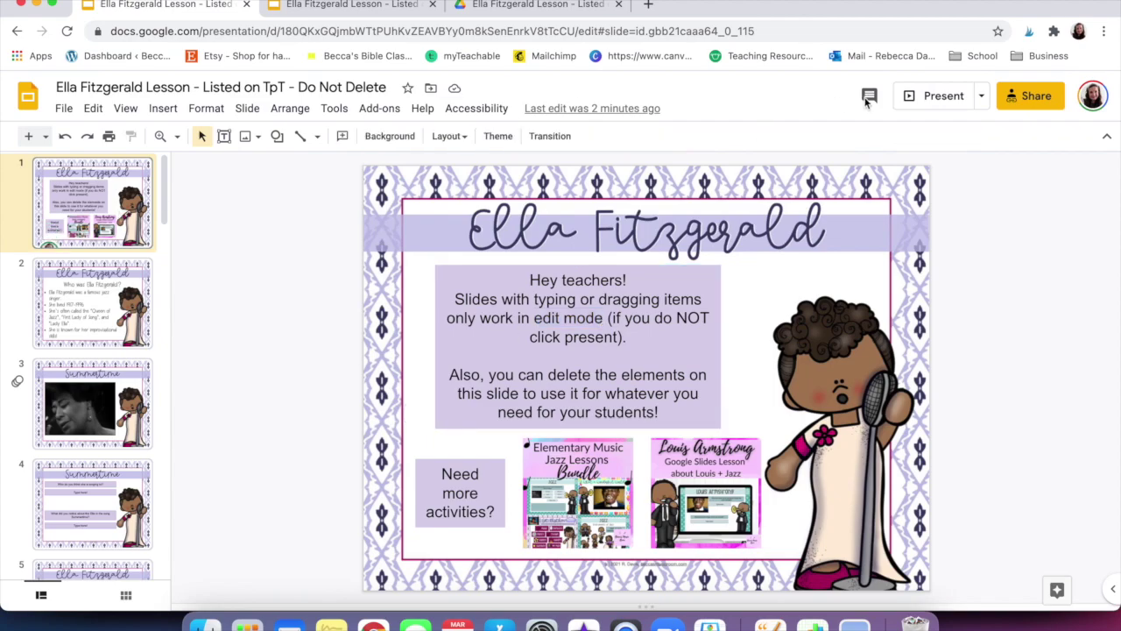
pyautogui.hotkey('ctrl', 'Return')
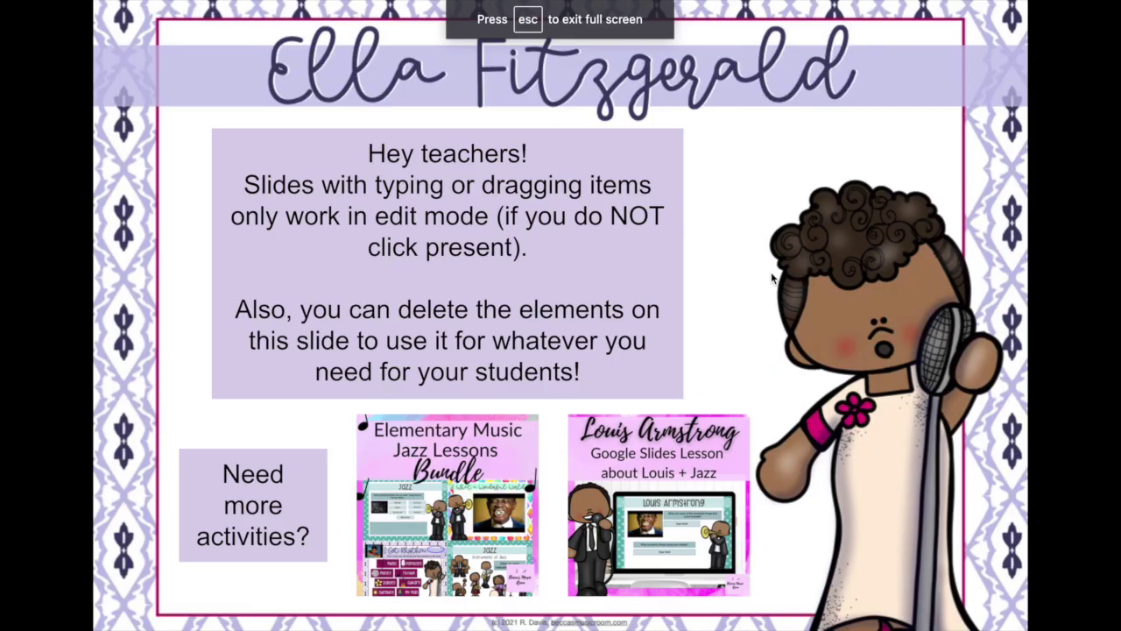
# - Advance through the slideshow, play the Summertime video, reach the US map slide, then exit
pyautogui.click(981, 298)
pyautogui.click(981, 298)
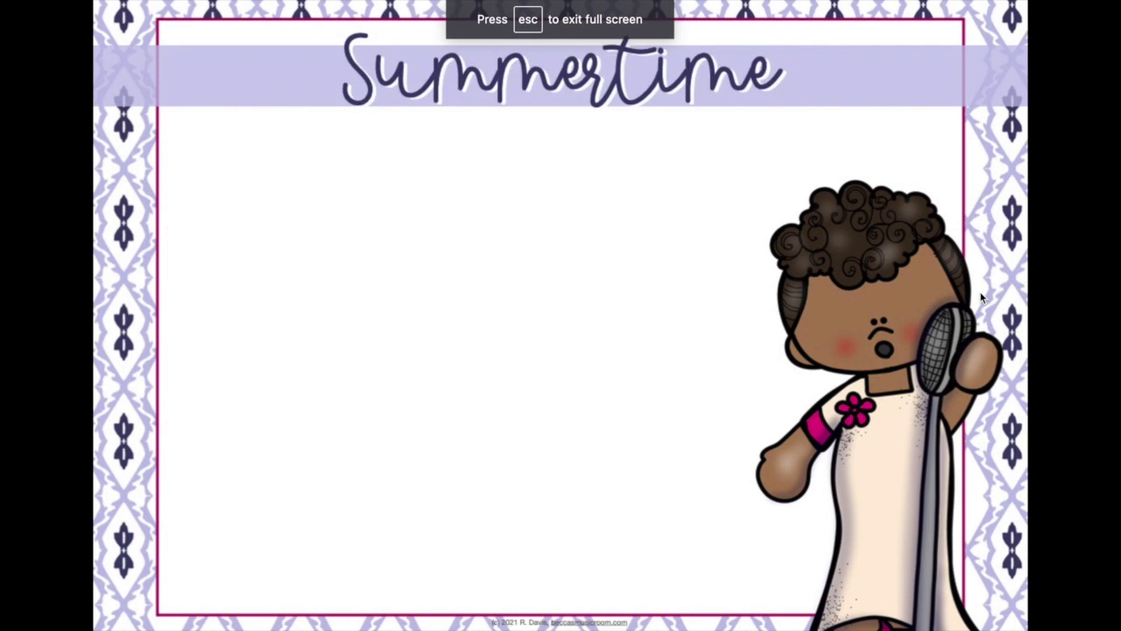
pyautogui.click(438, 364)
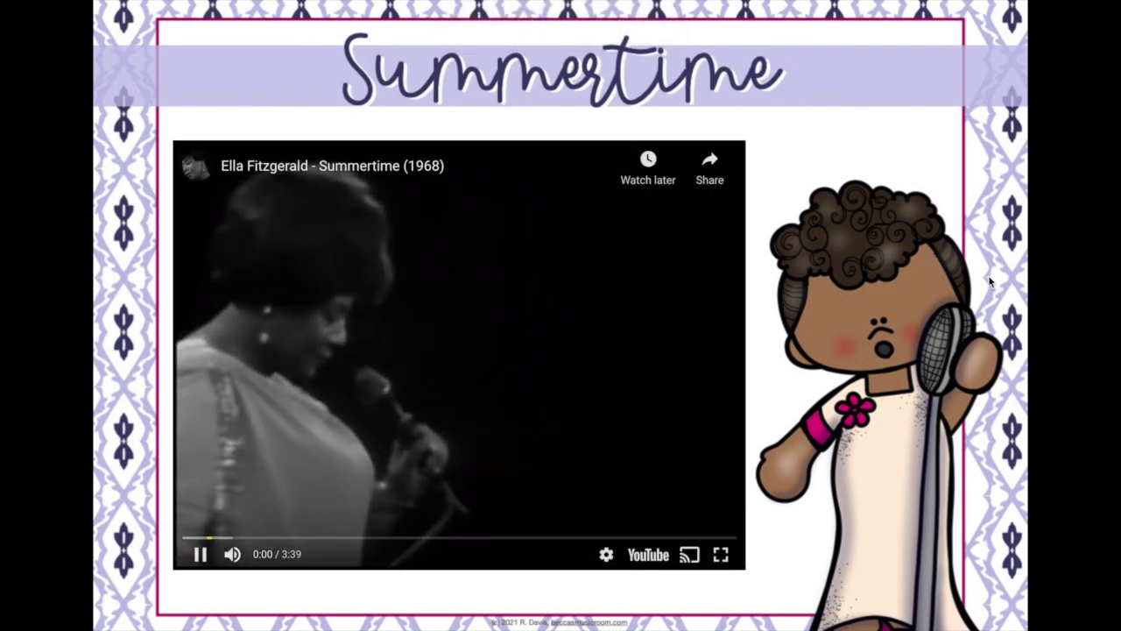
pyautogui.click(976, 280)
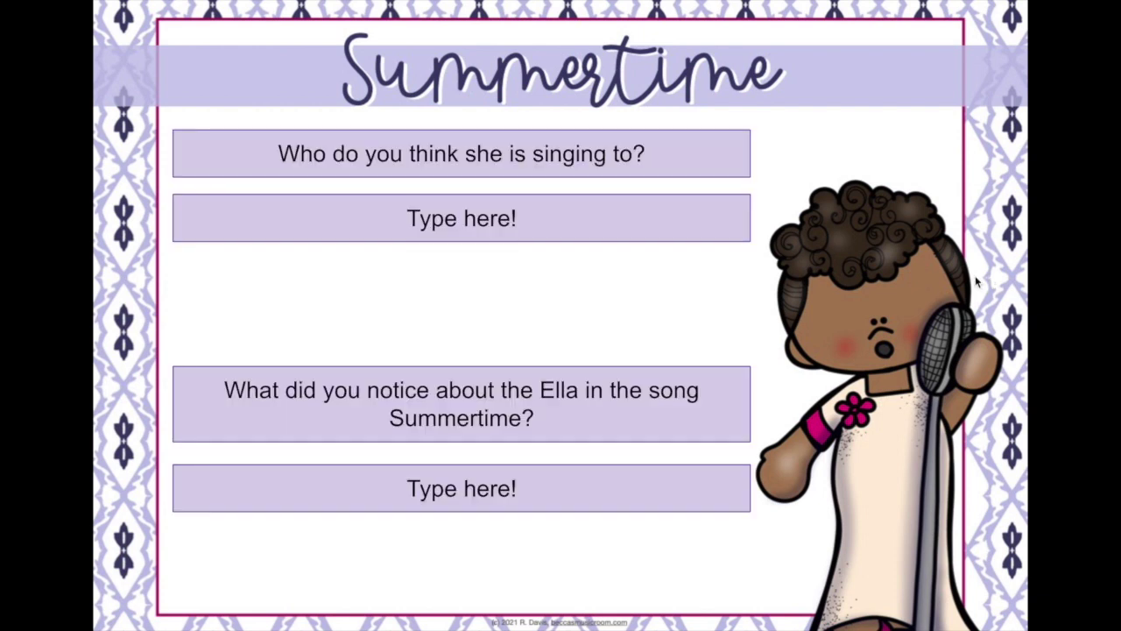
pyautogui.click(464, 220)
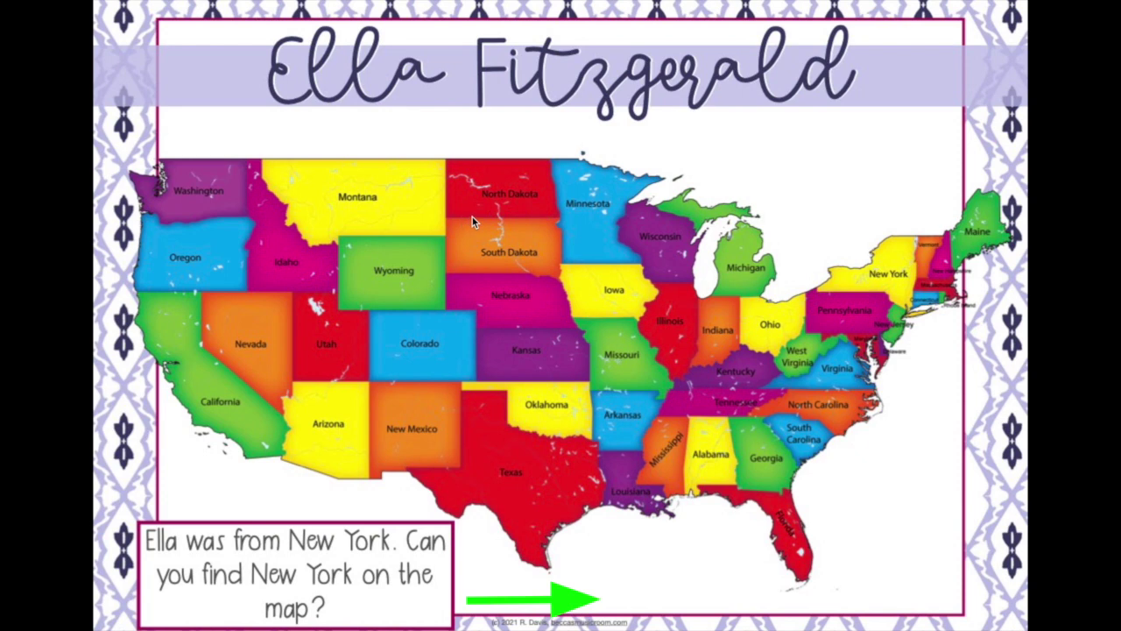
pyautogui.press('Escape')
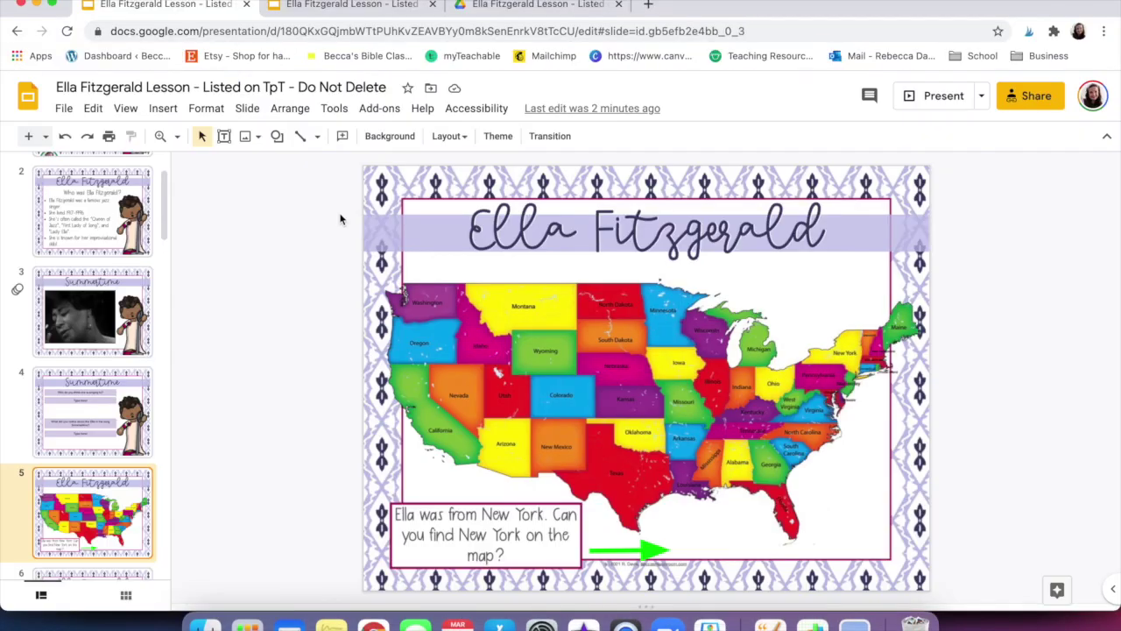
# - Select the 'Type here!' answer text on slide 4 without changing it
pyautogui.scroll(-3, 112, 515)
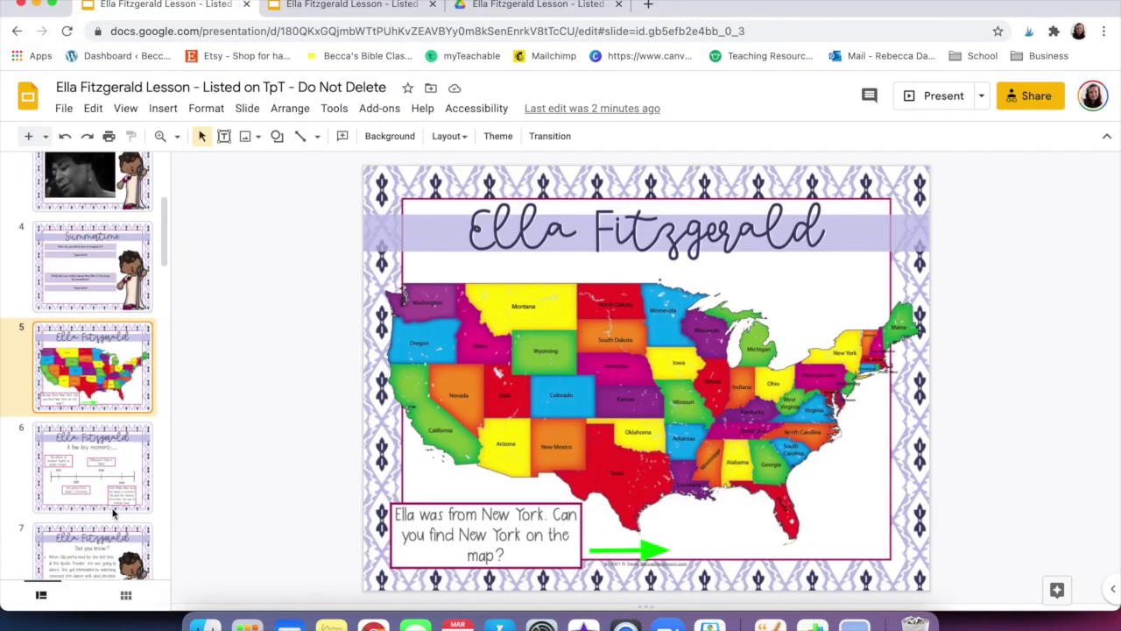
pyautogui.click(88, 302)
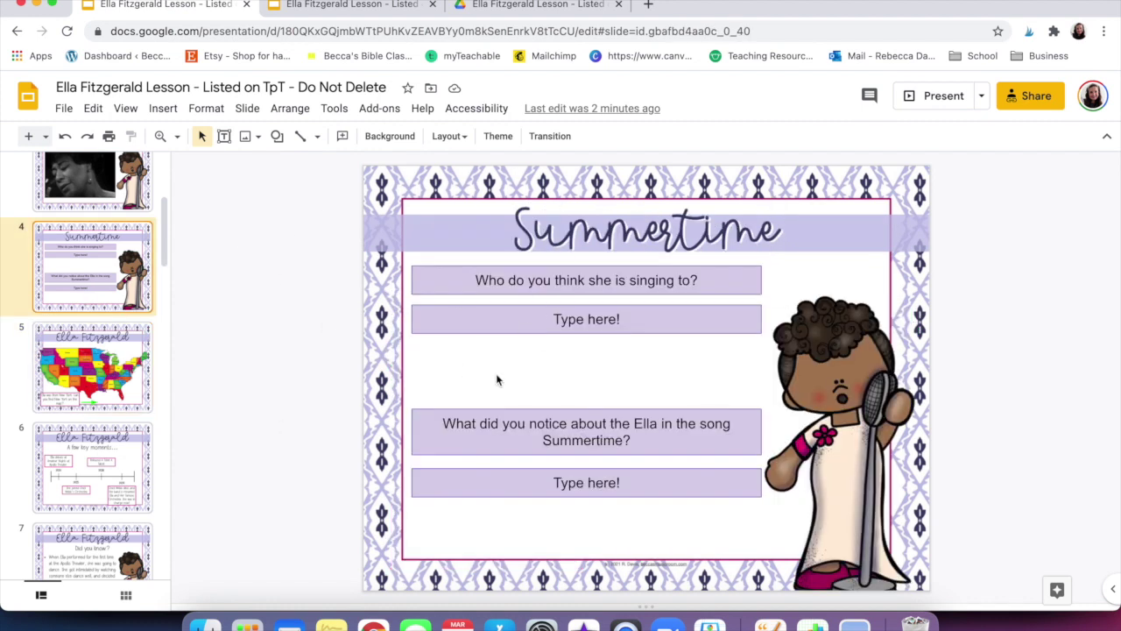
pyautogui.doubleClick(576, 322)
pyautogui.tripleClick(578, 322)
pyautogui.click(297, 362)
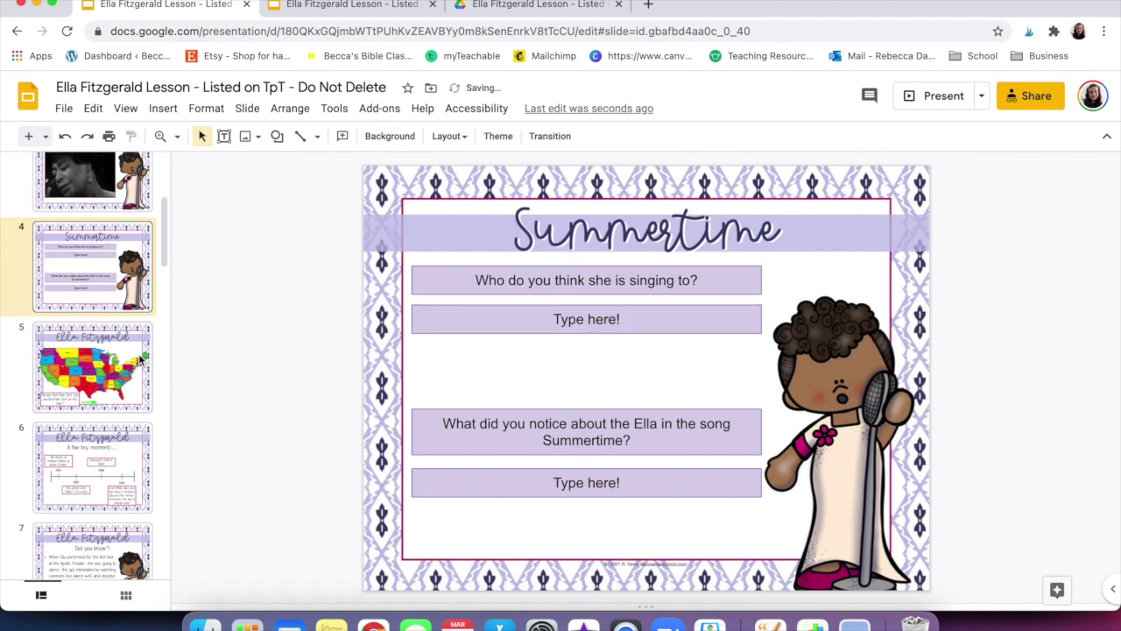
# - Drag slide 5's green arrow to New York, undo the move, and start a new assignment
pyautogui.click(143, 361)
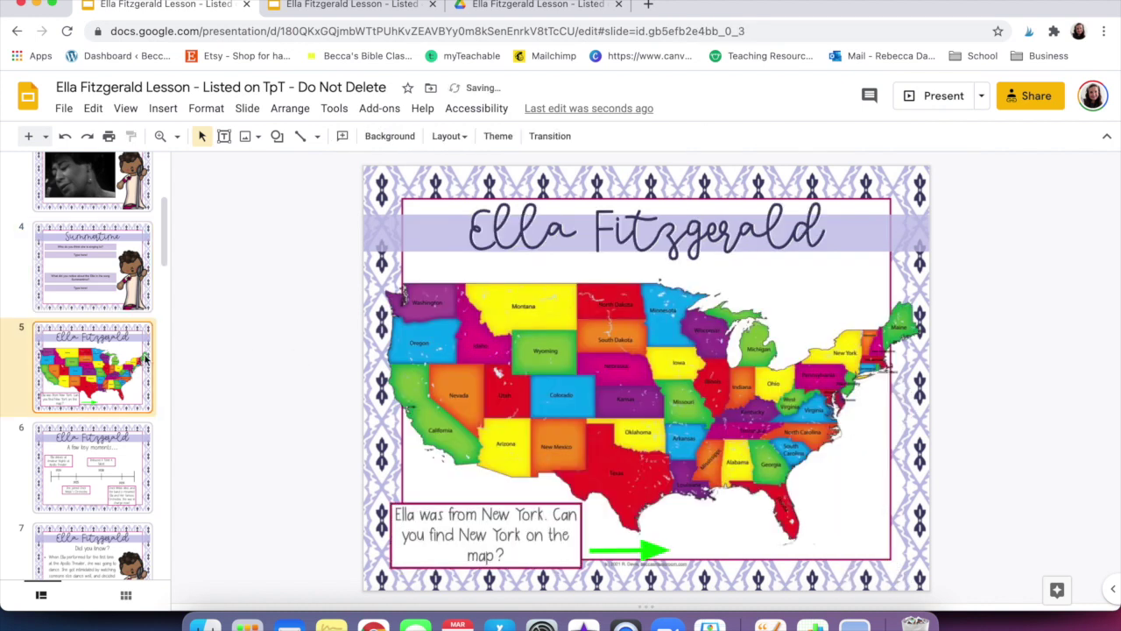
pyautogui.click(643, 549)
pyautogui.moveTo(645, 549); pyautogui.dragTo(804, 355)
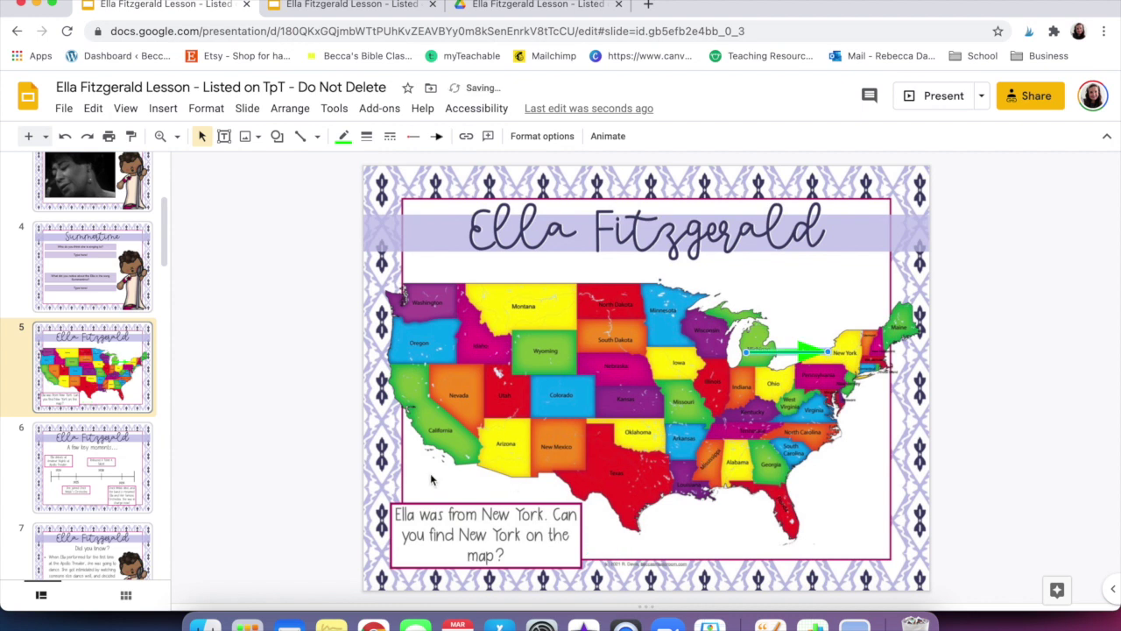
pyautogui.press('super+z')
pyautogui.click(364, 478)
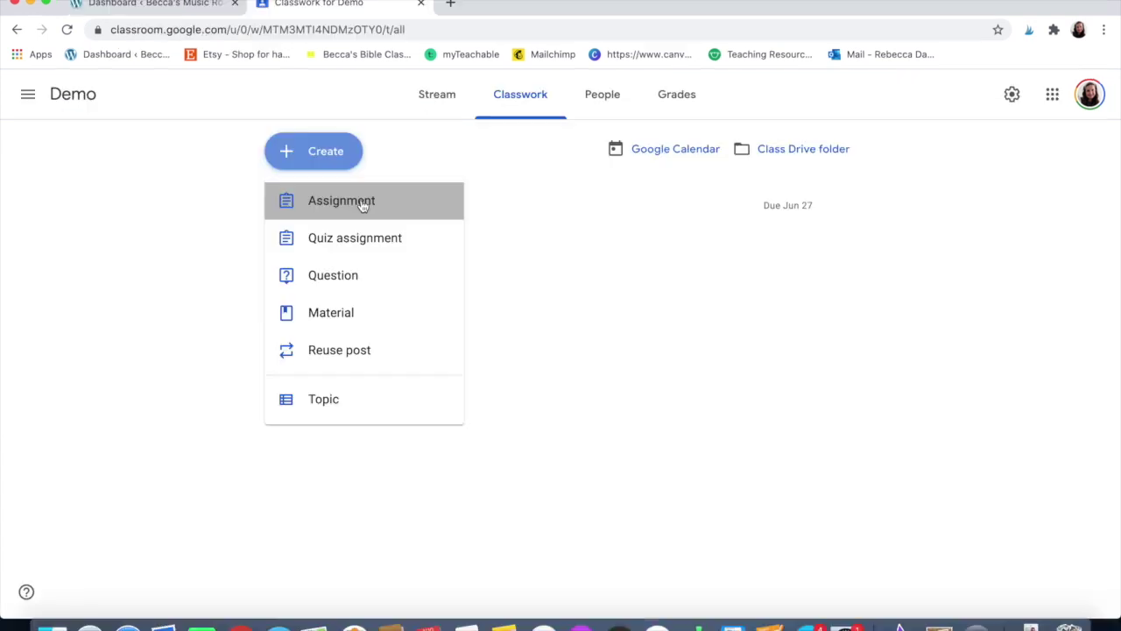
pyautogui.click(364, 201)
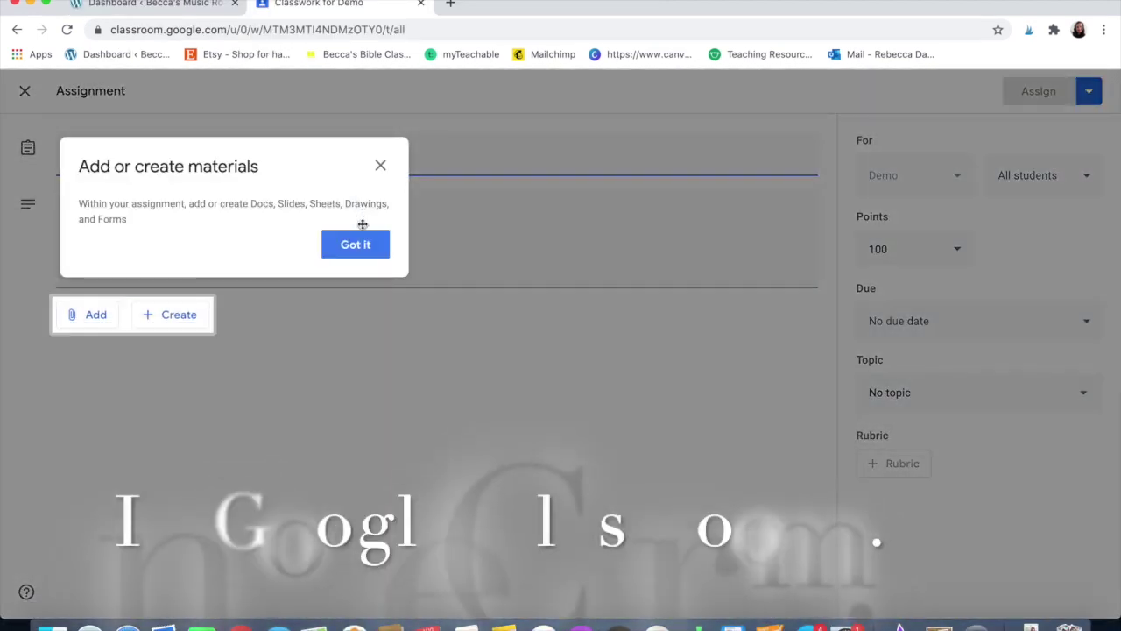
# - Title the assignment 'Title' with instructions '1. Watch video.' and '2. Complete powerpoint'
pyautogui.click(380, 168)
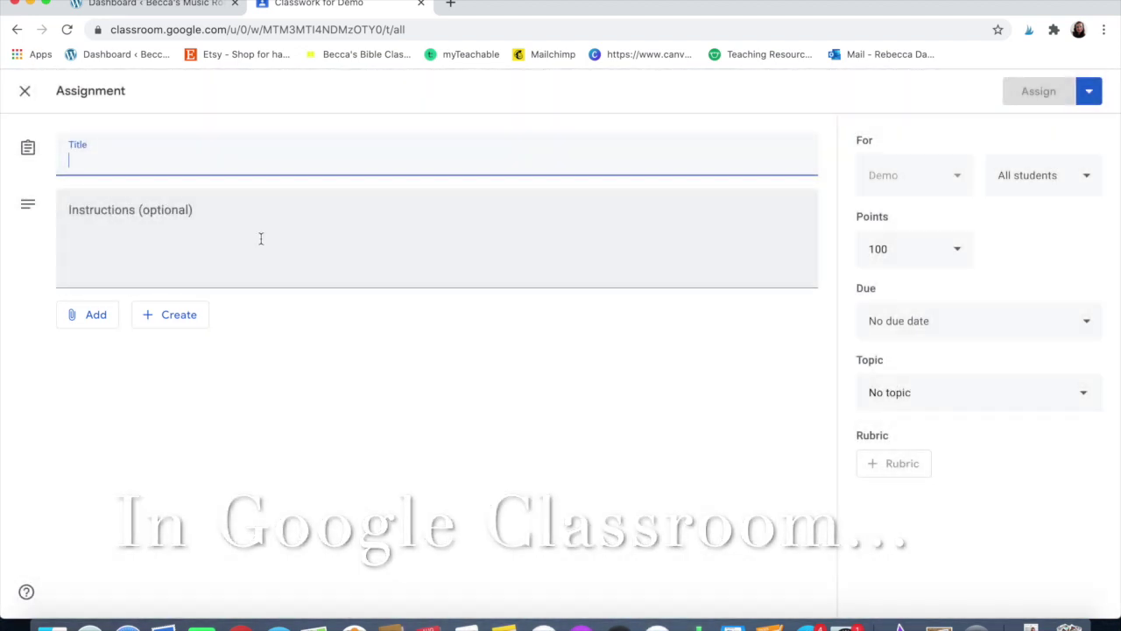
pyautogui.write('Title')
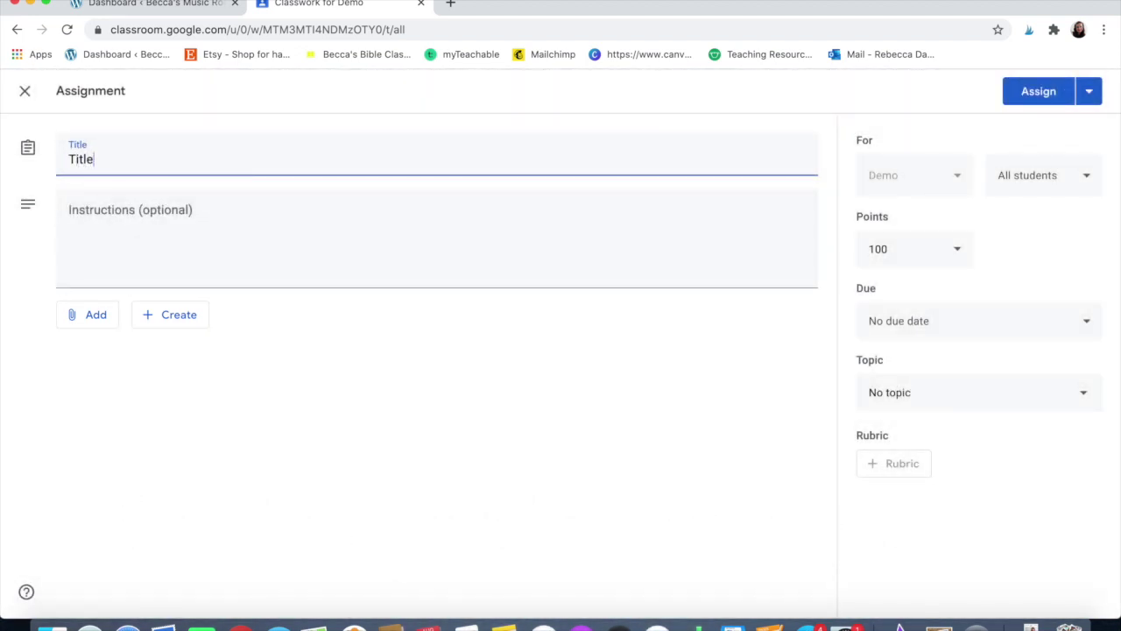
pyautogui.press('Tab')
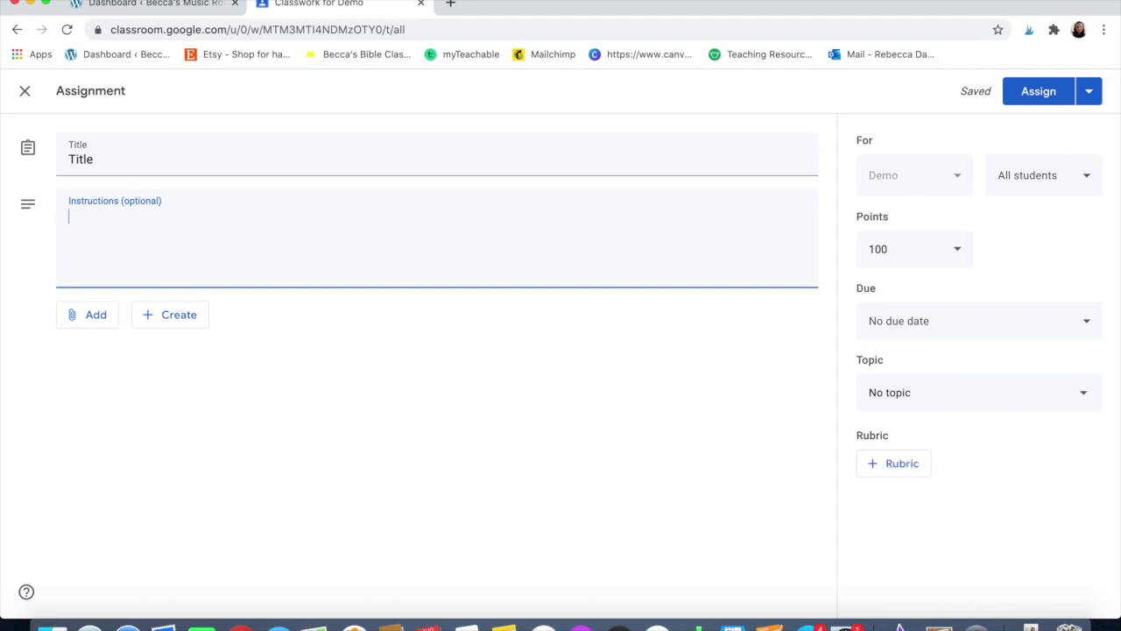
pyautogui.write('1. Watch vi')
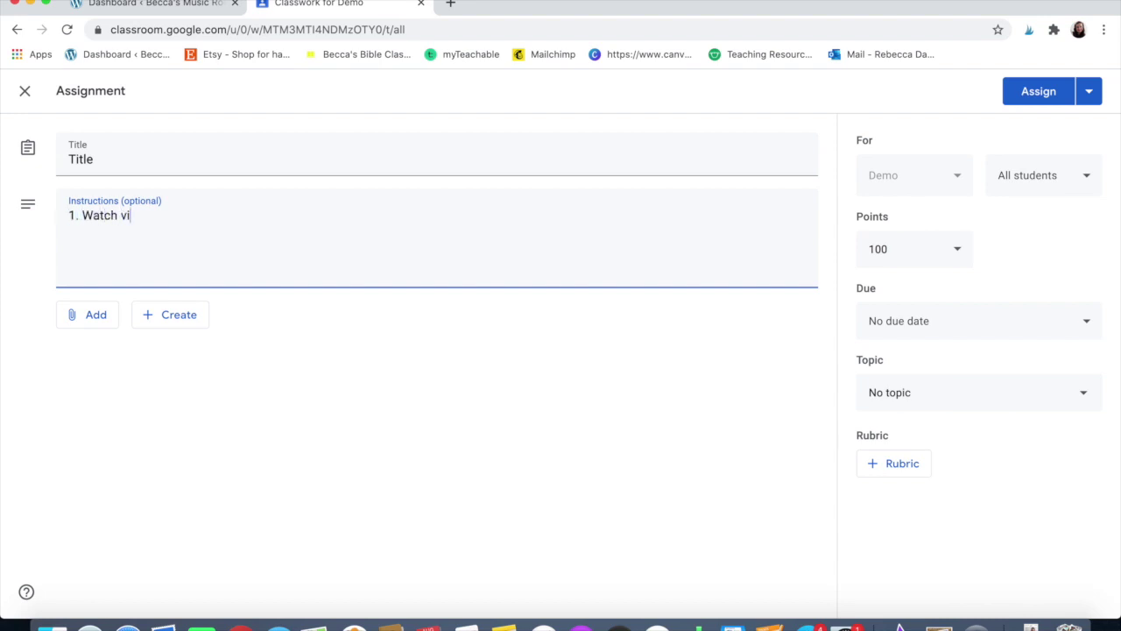
pyautogui.write('deo.')
pyautogui.press('Return')
pyautogui.write('2. Complete')
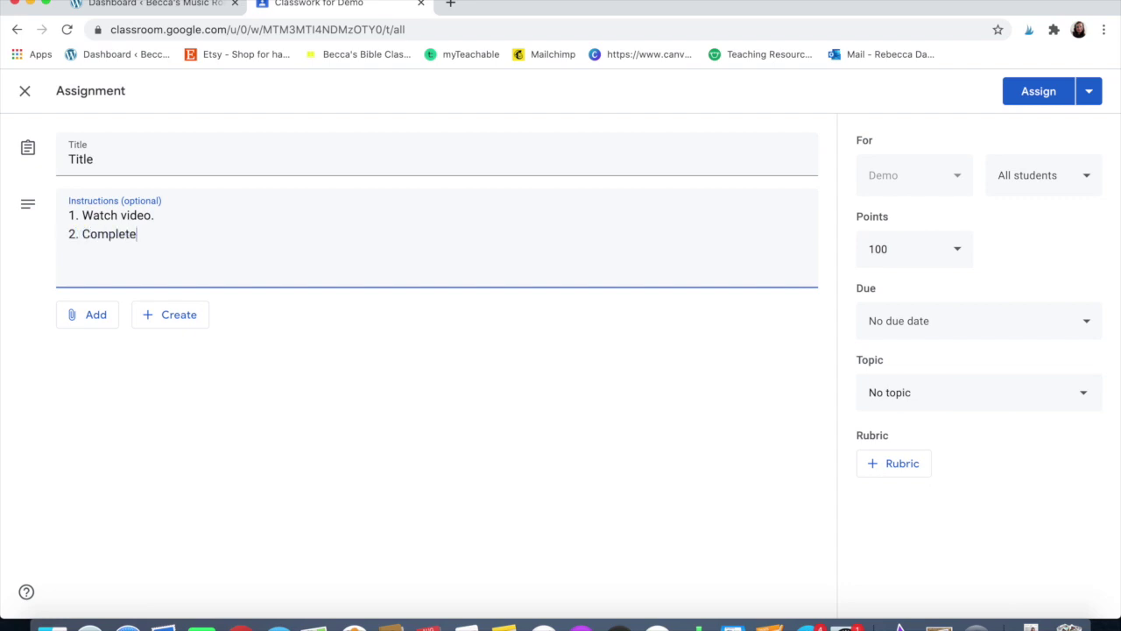
pyautogui.write(' powerpoint.')
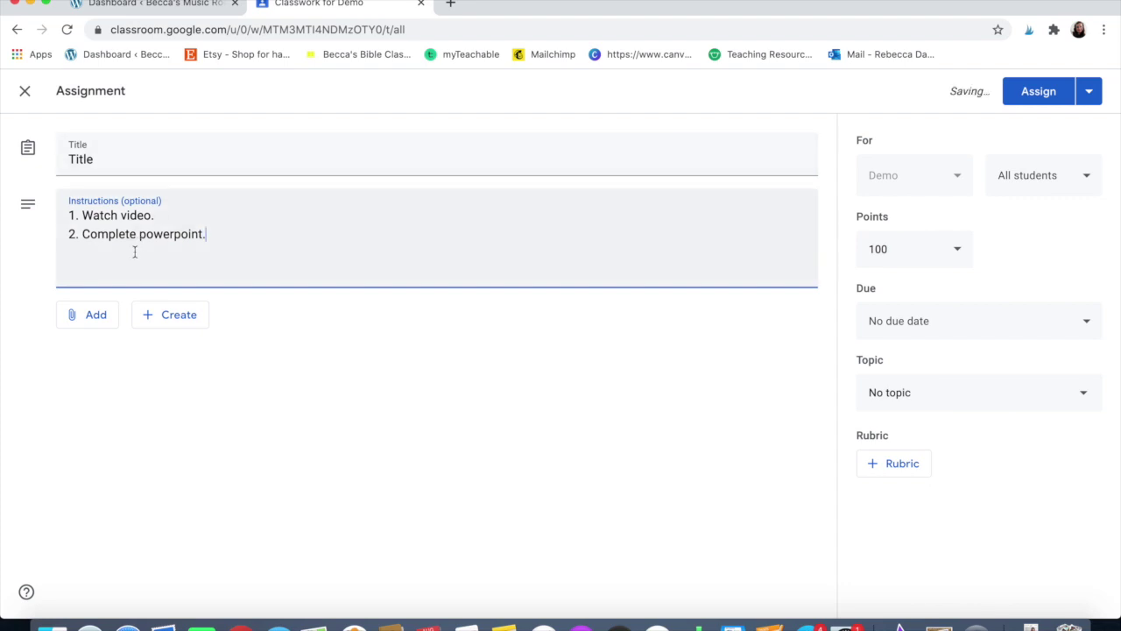
# - Insert the Chicka Chicka Boom Boom slides file from Google Drive as assignment material
pyautogui.click(153, 324)
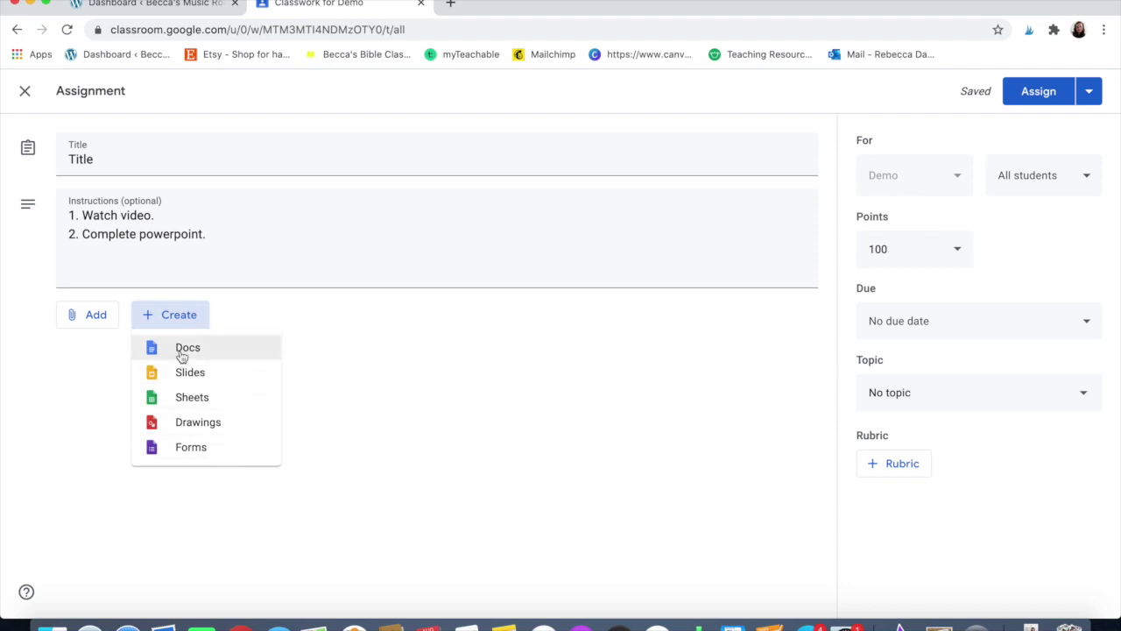
pyautogui.click(102, 324)
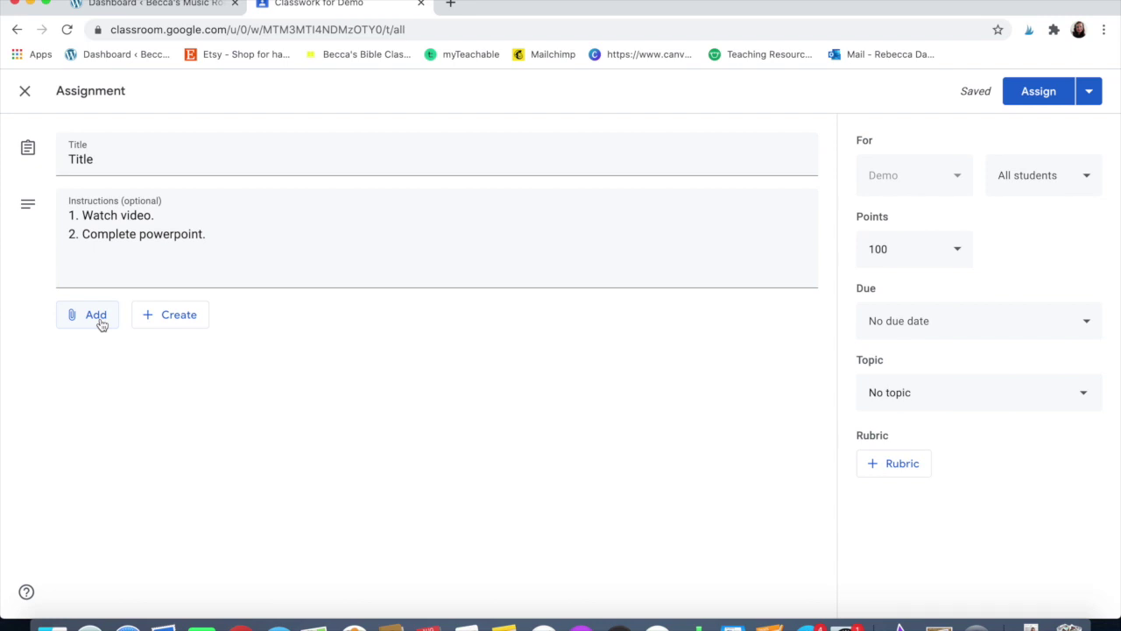
pyautogui.click(92, 318)
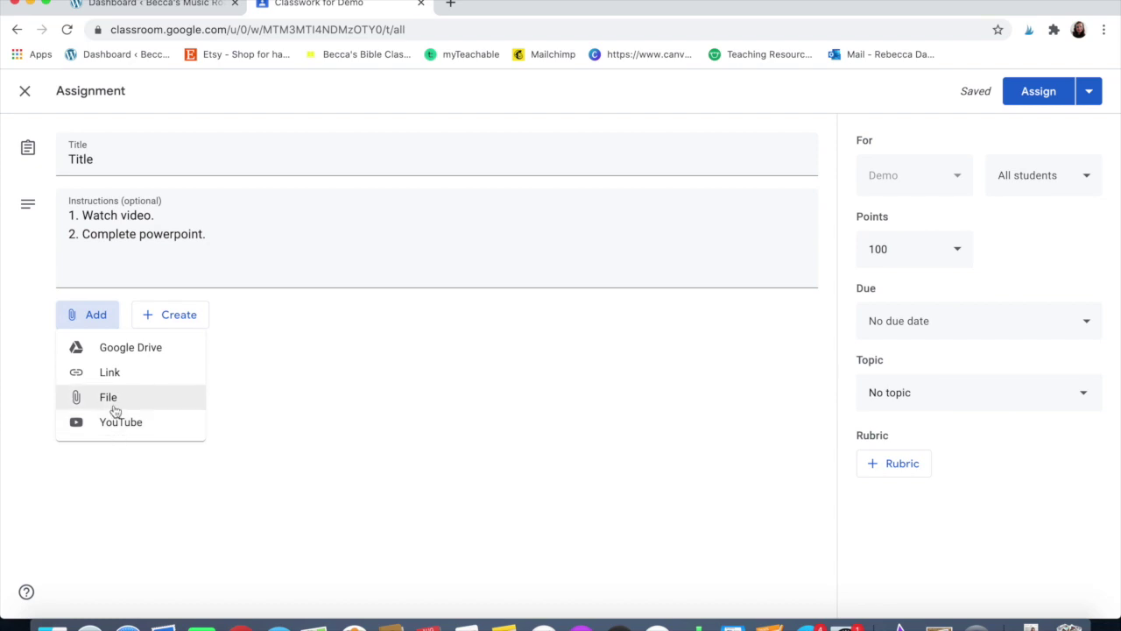
pyautogui.click(119, 356)
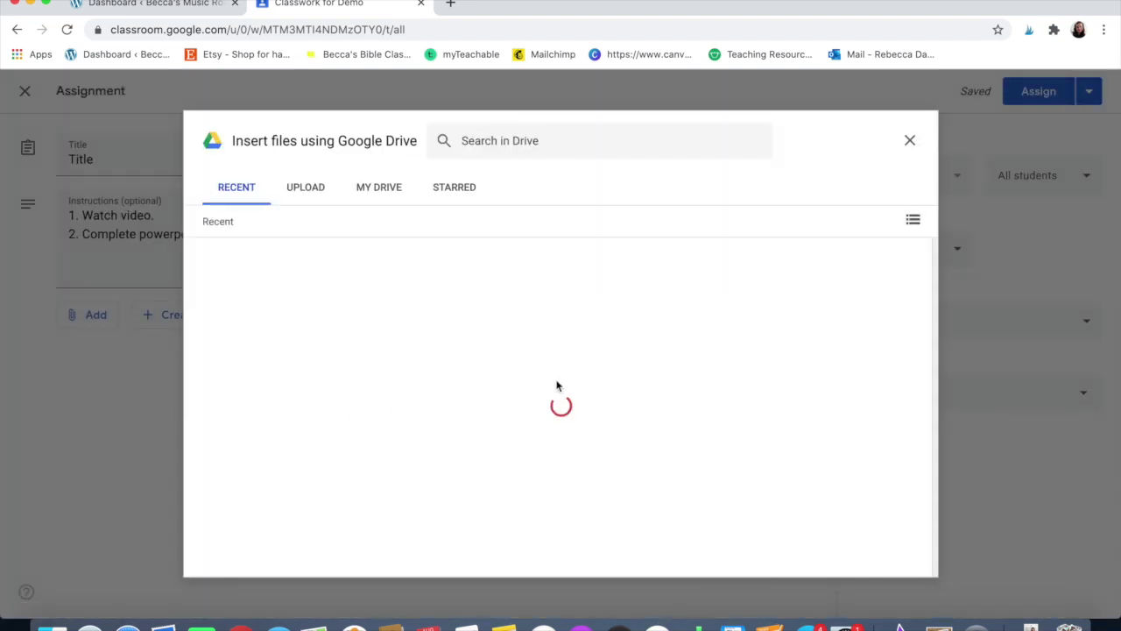
pyautogui.scroll(-3, 569, 372)
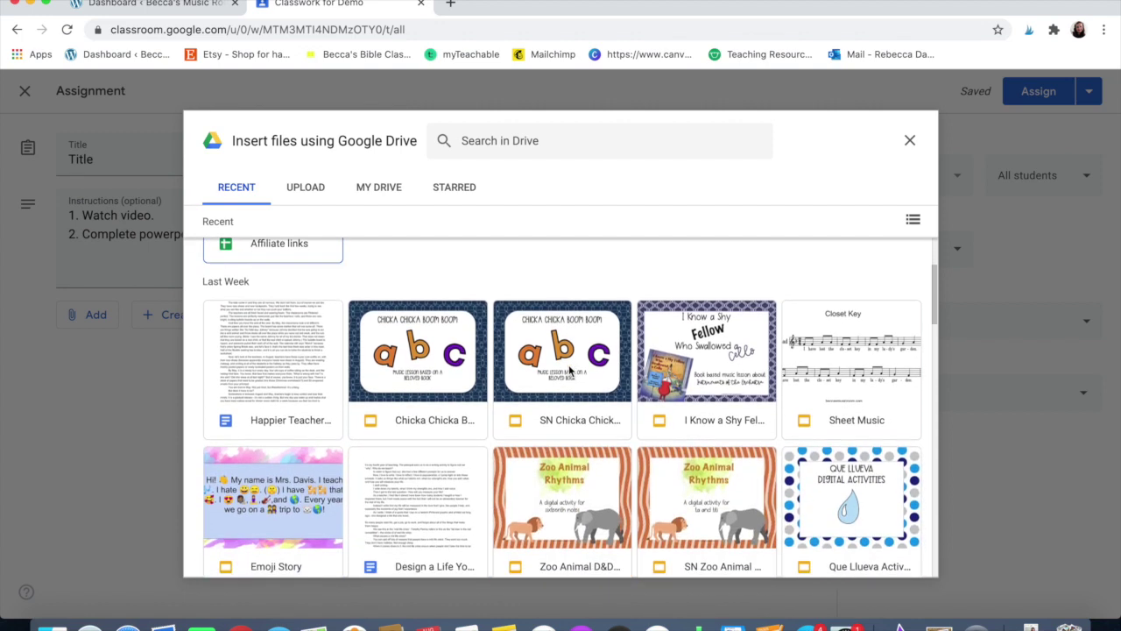
pyautogui.scroll(-1, 569, 372)
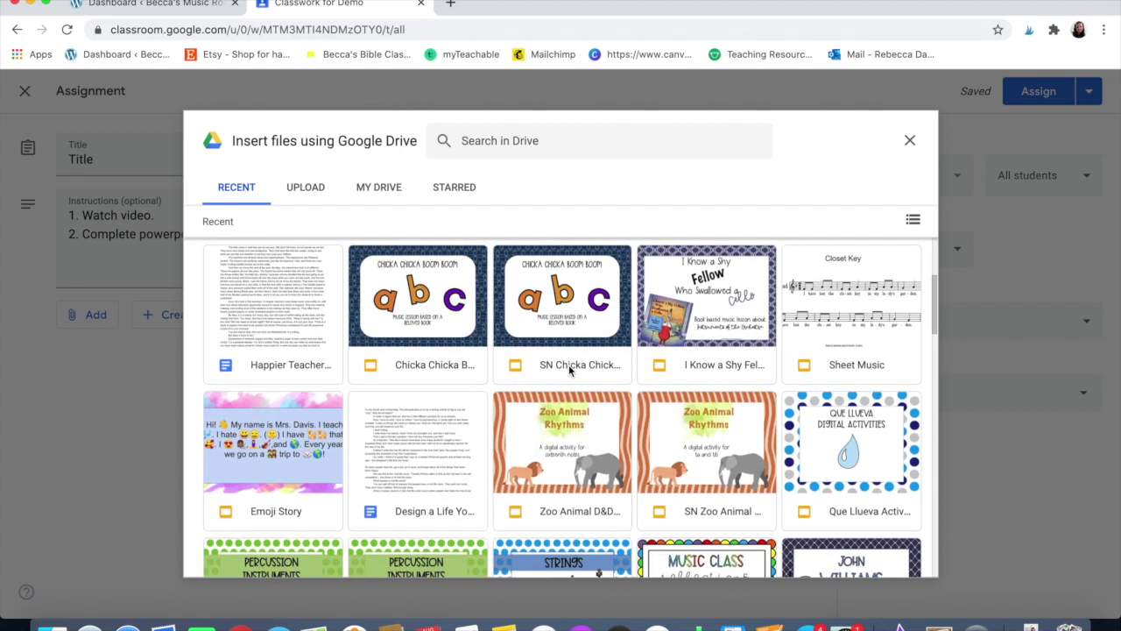
pyautogui.click(428, 310)
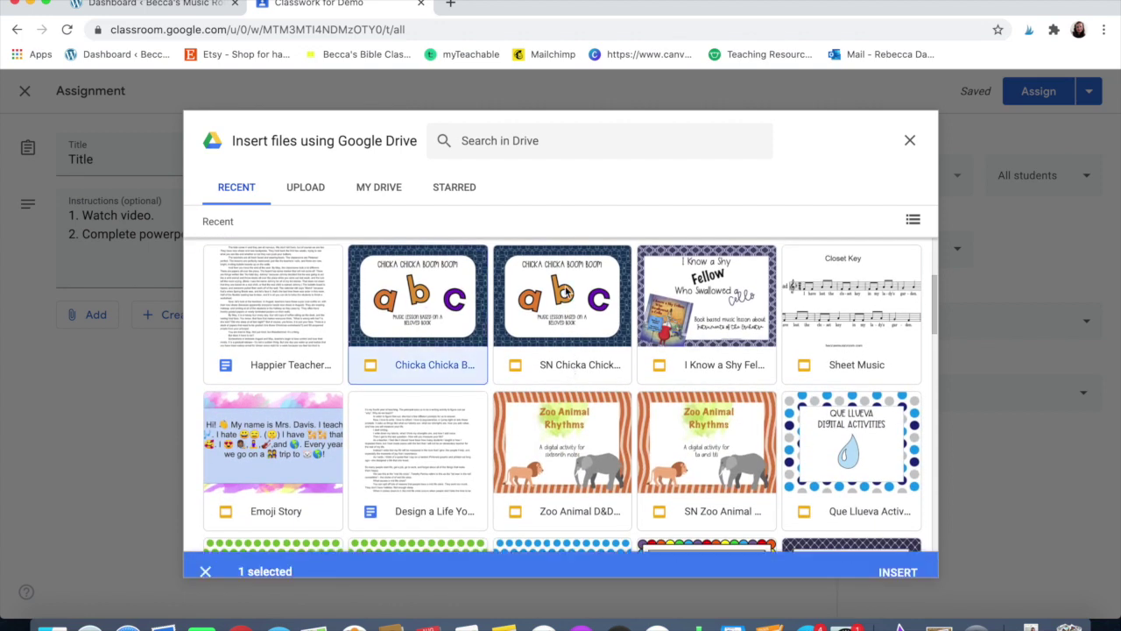
pyautogui.click(895, 557)
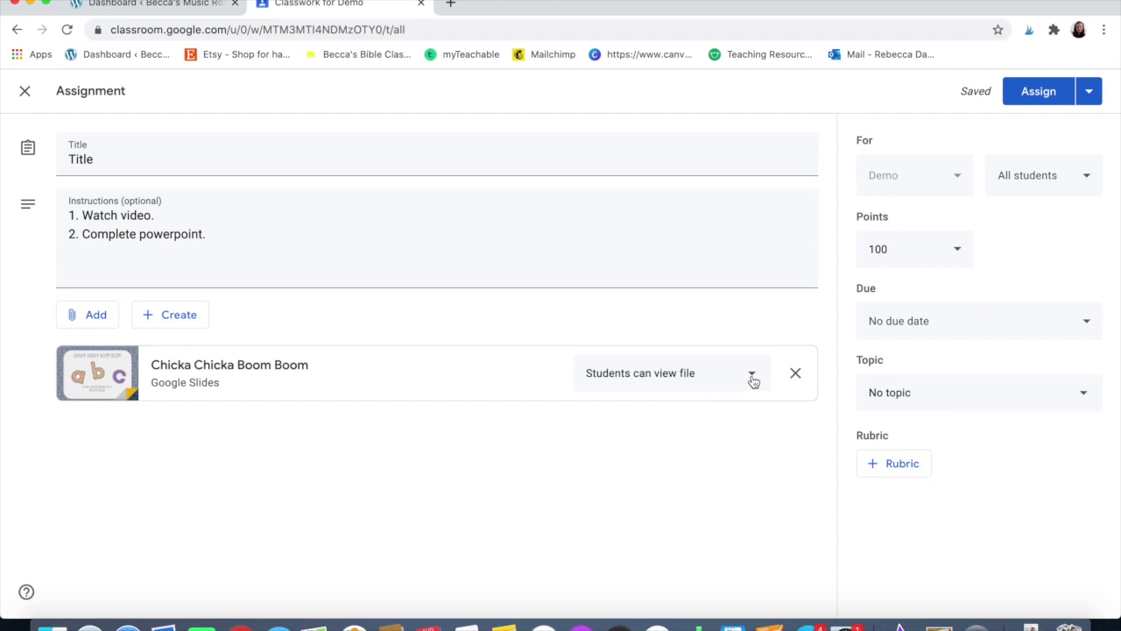
# - Set the Chicka Chicka Boom Boom attachment to 'Make a copy for each student'
pyautogui.click(751, 377)
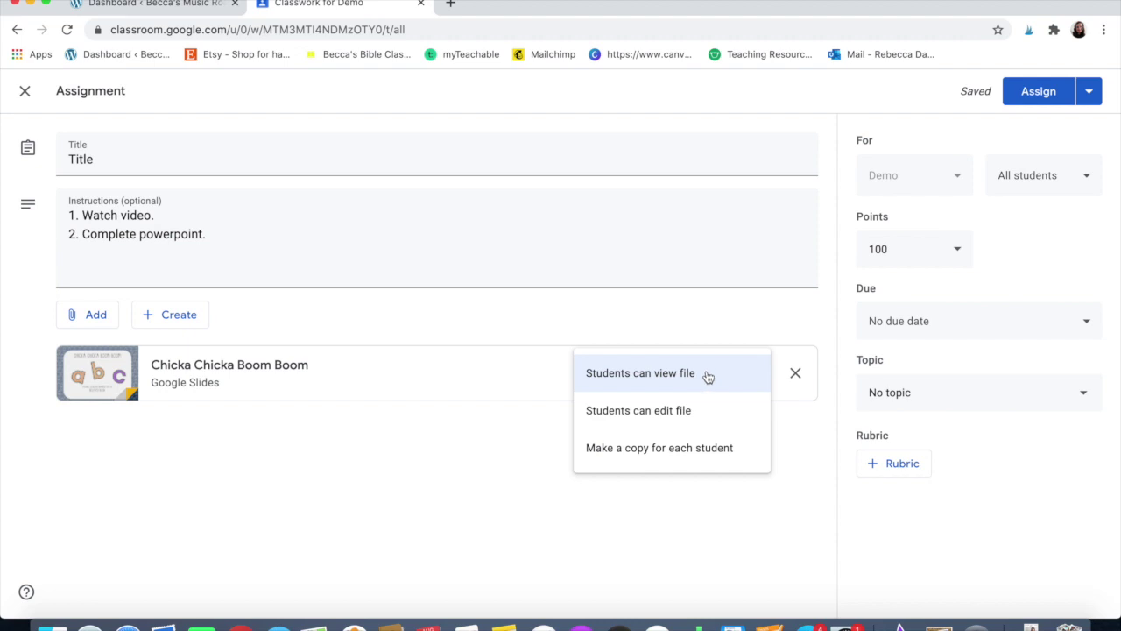
pyautogui.click(705, 450)
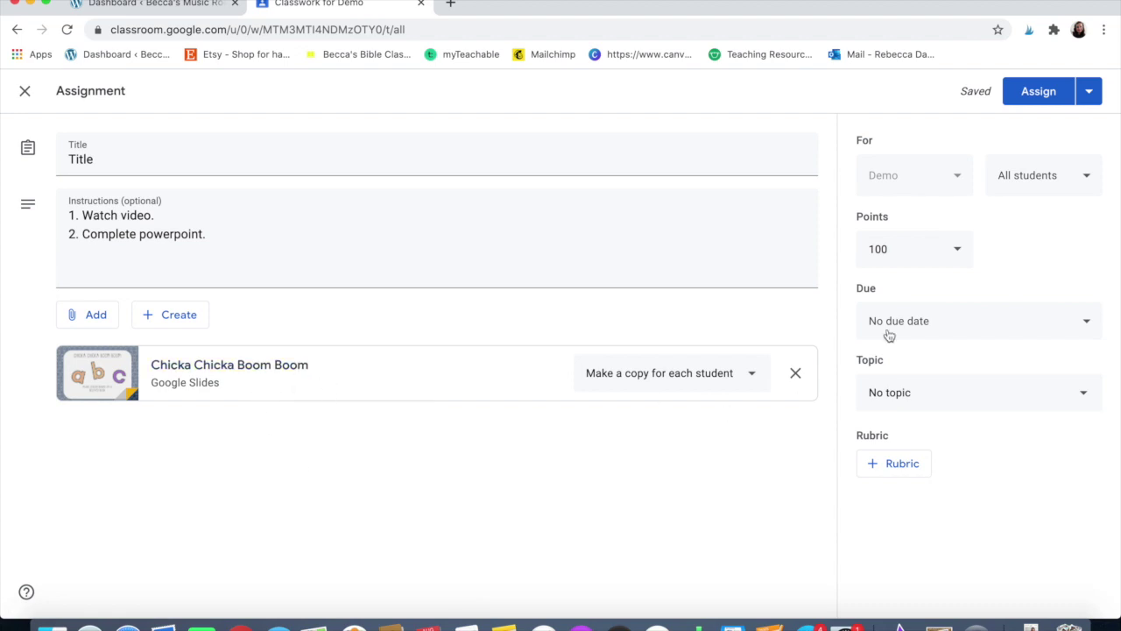
# - Keep all students assigned, set the due date to Fri, Aug 14, and leave No topic
pyautogui.click(1009, 178)
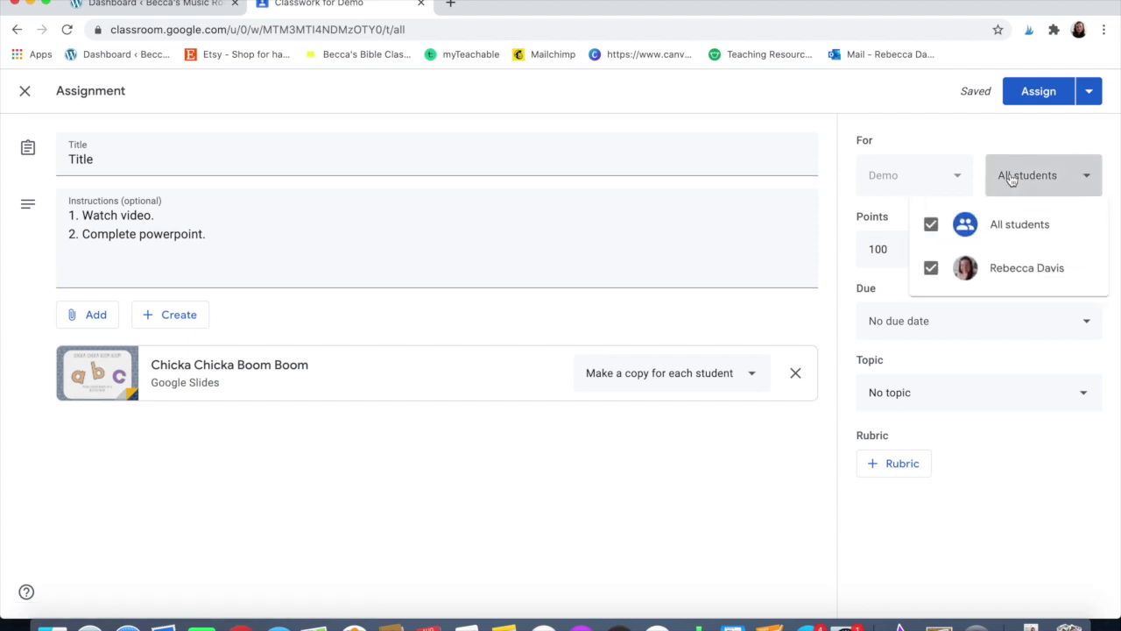
pyautogui.click(1010, 178)
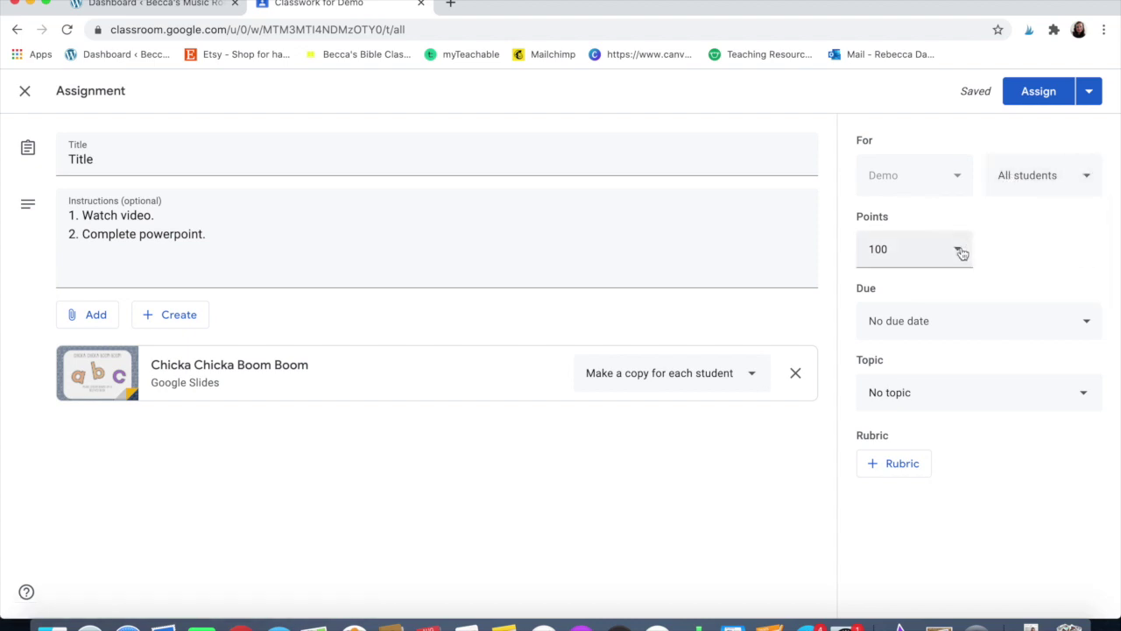
pyautogui.click(956, 330)
pyautogui.click(971, 376)
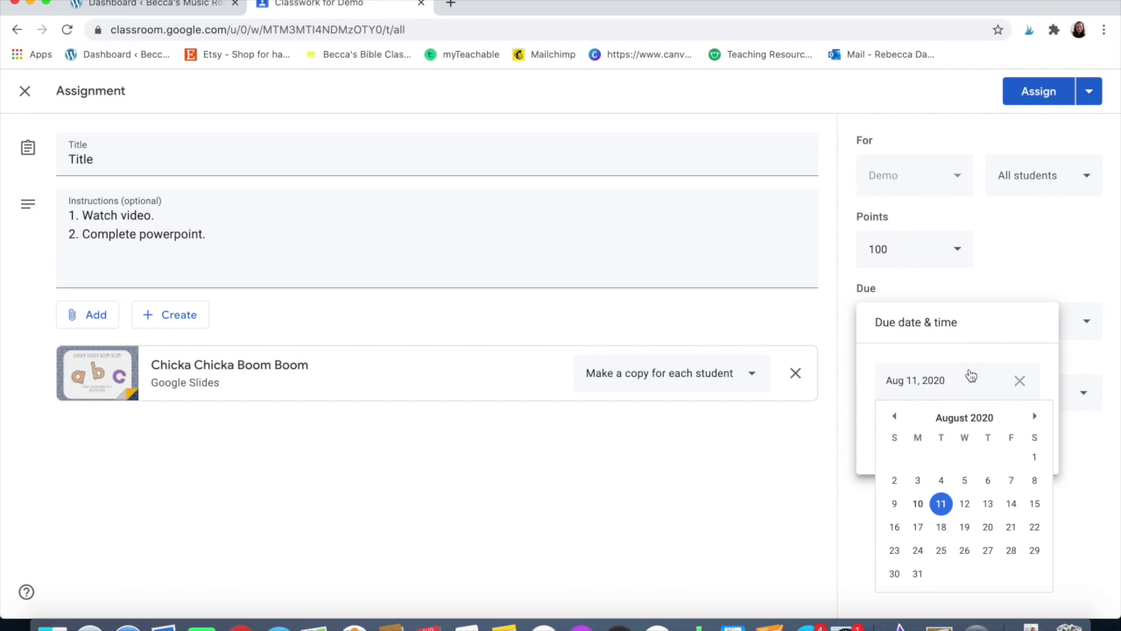
pyautogui.click(1012, 505)
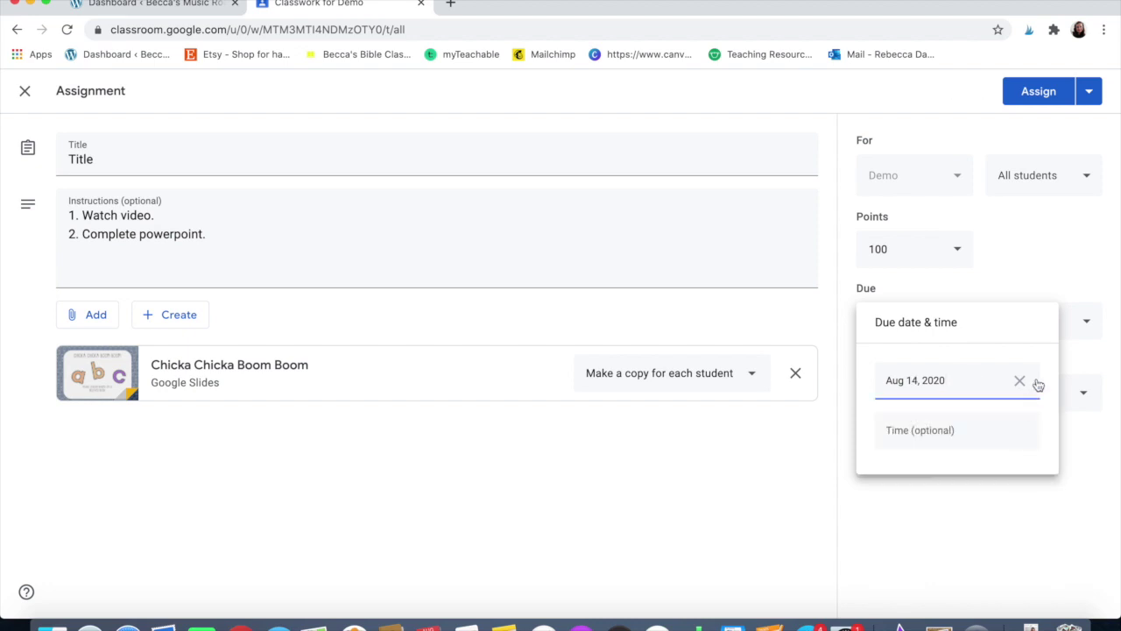
pyautogui.click(1070, 290)
pyautogui.click(991, 403)
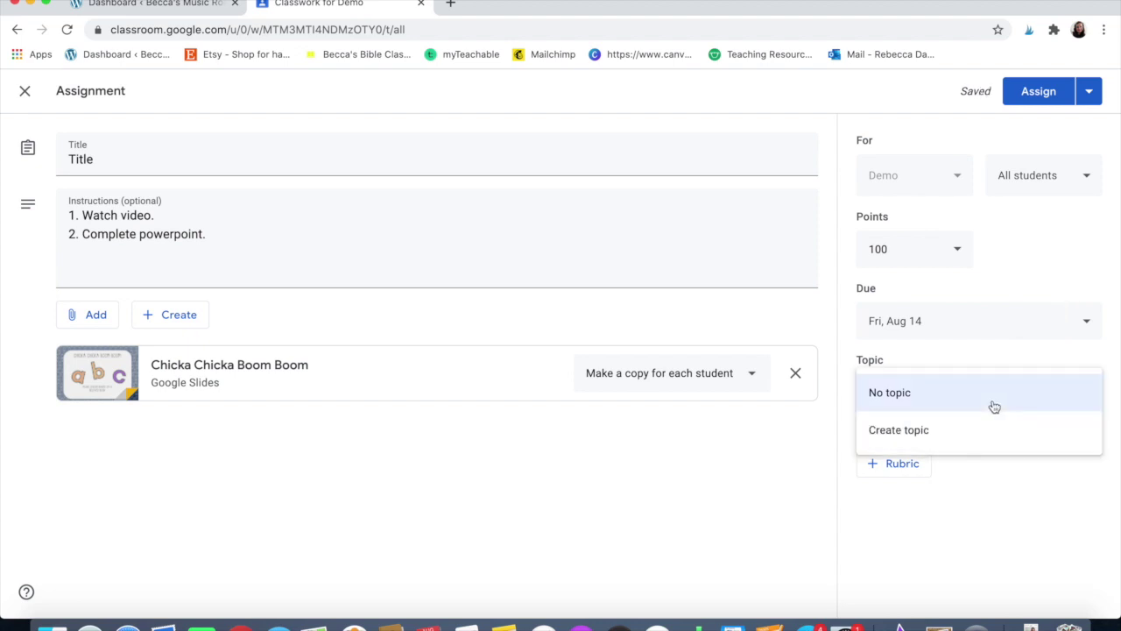
pyautogui.click(937, 408)
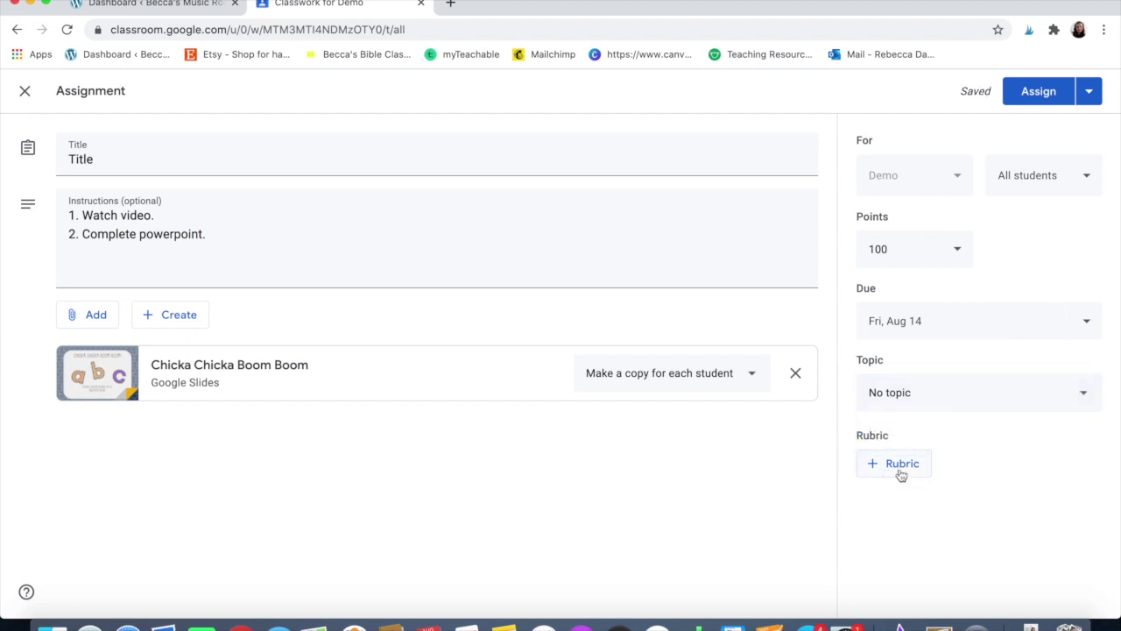
pyautogui.click(1088, 91)
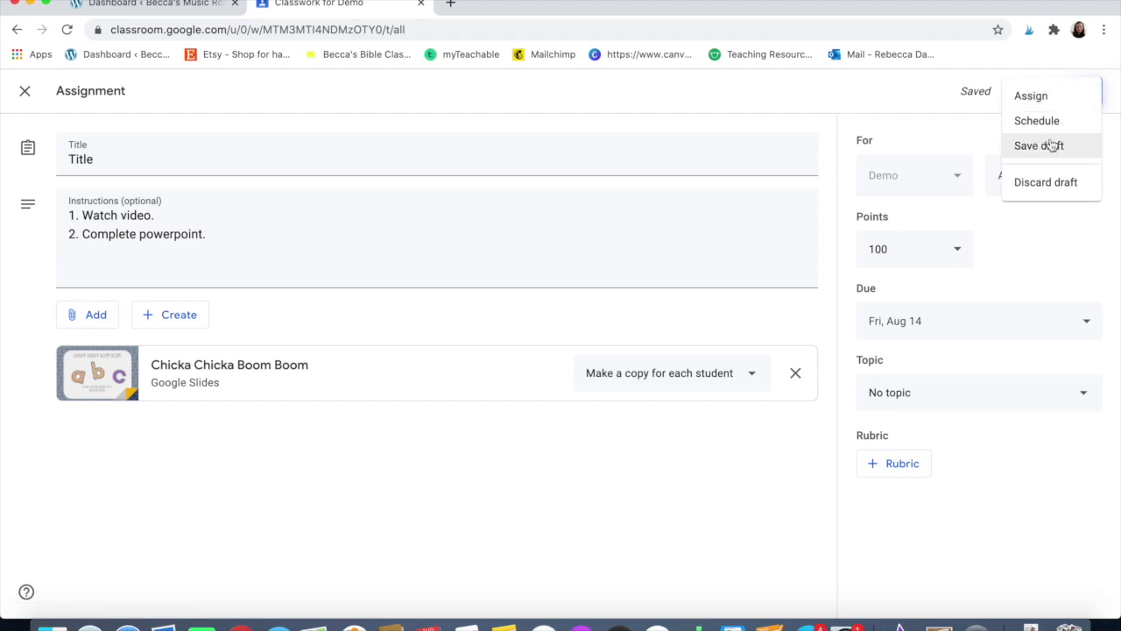
# - Assign the 'Title' assignment and expand its row in the Classwork list
pyautogui.click(980, 145)
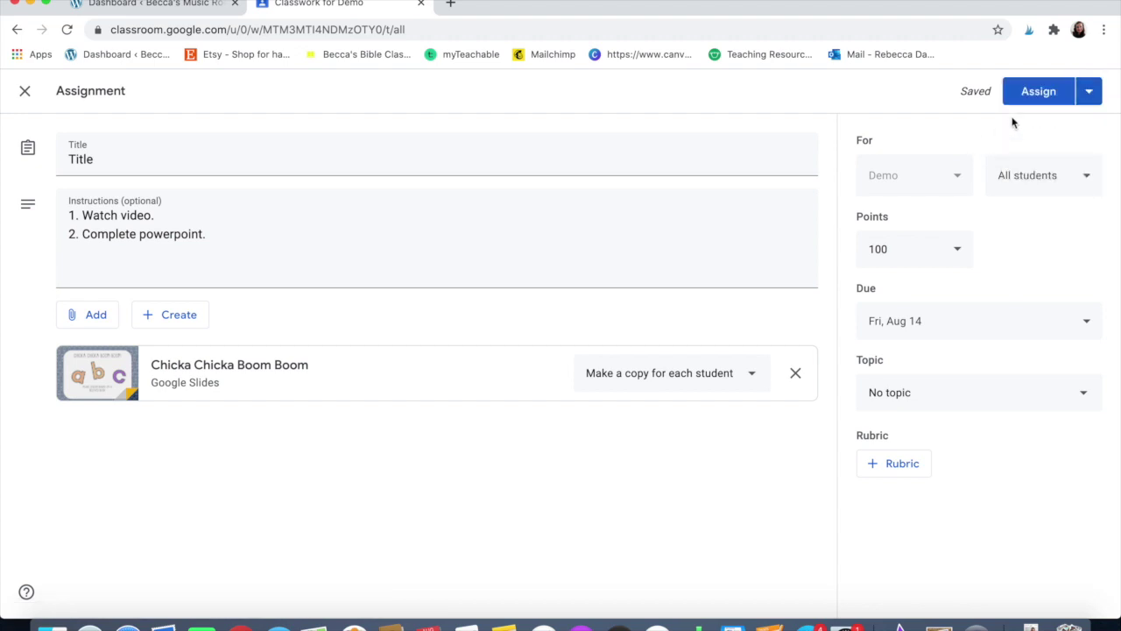
pyautogui.click(1031, 95)
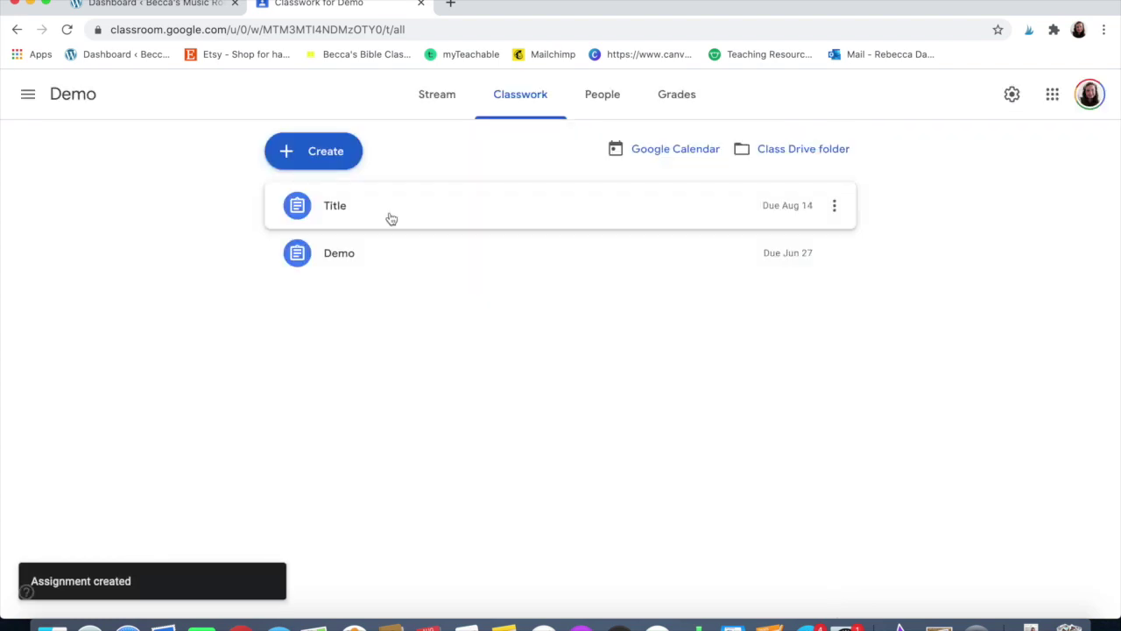
pyautogui.click(391, 218)
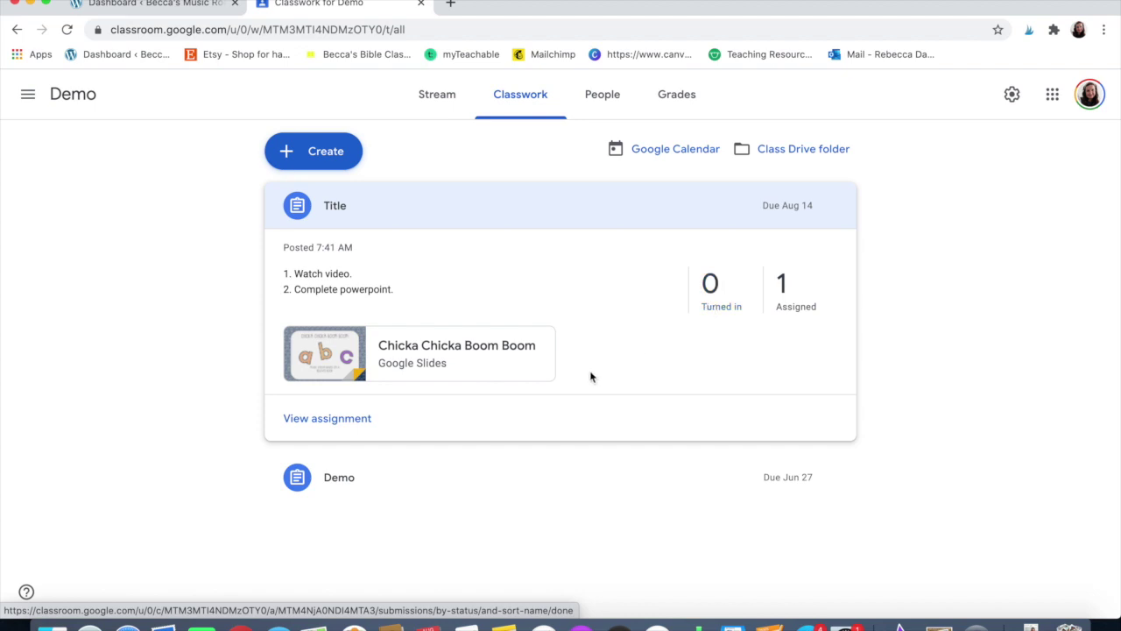
# - Open the assignment's student work and view the student's Chicka Chicka Boom Boom copy
pyautogui.click(350, 419)
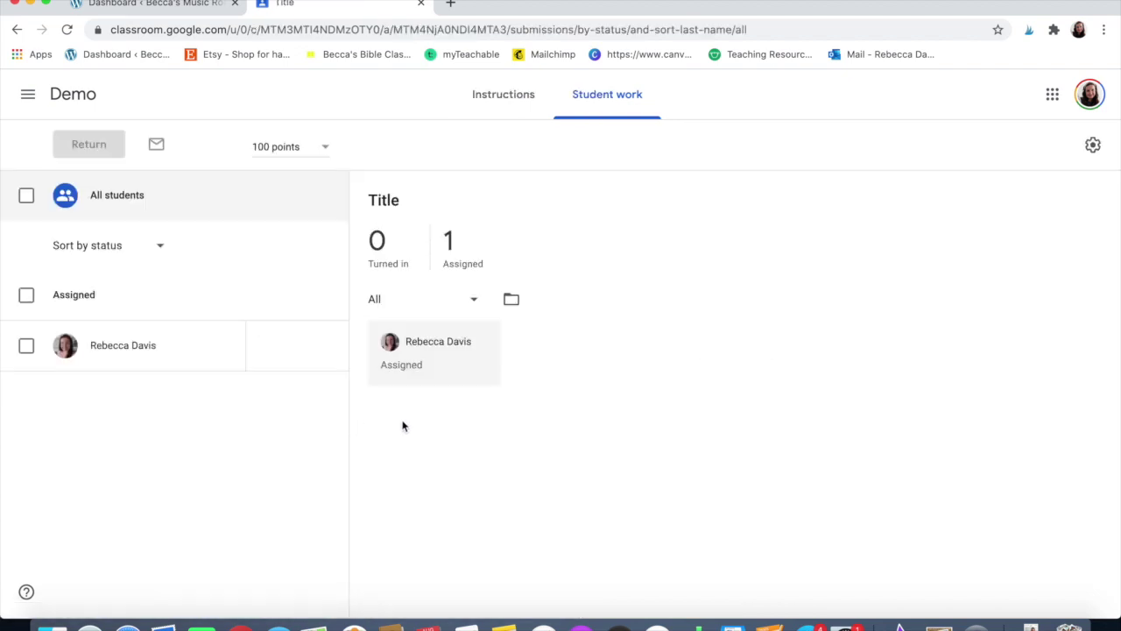
pyautogui.click(502, 101)
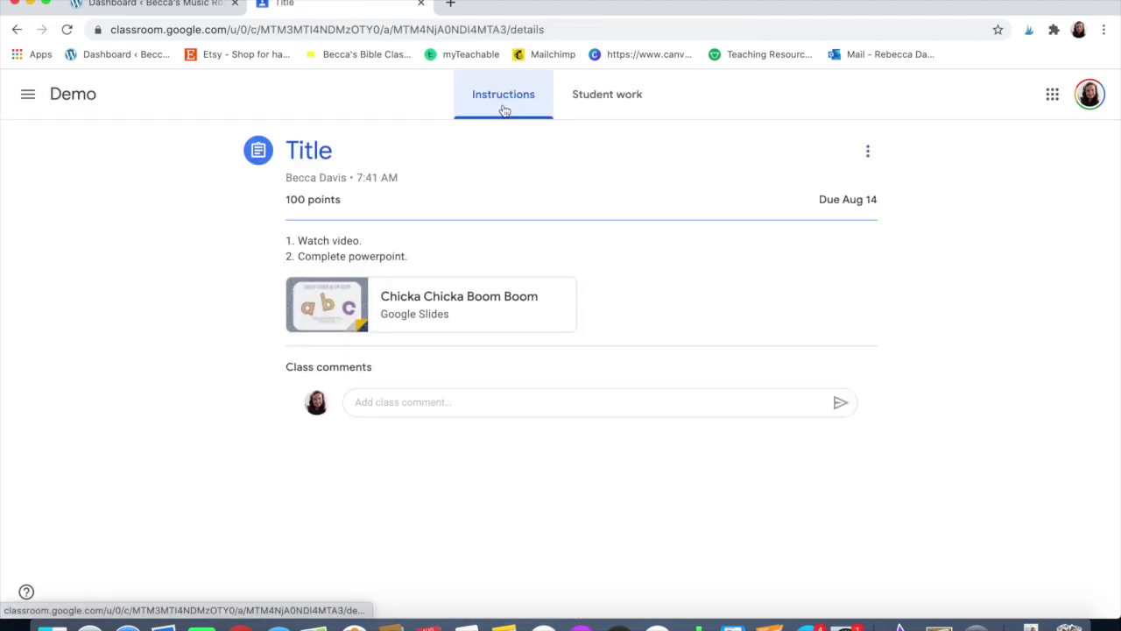
pyautogui.click(611, 98)
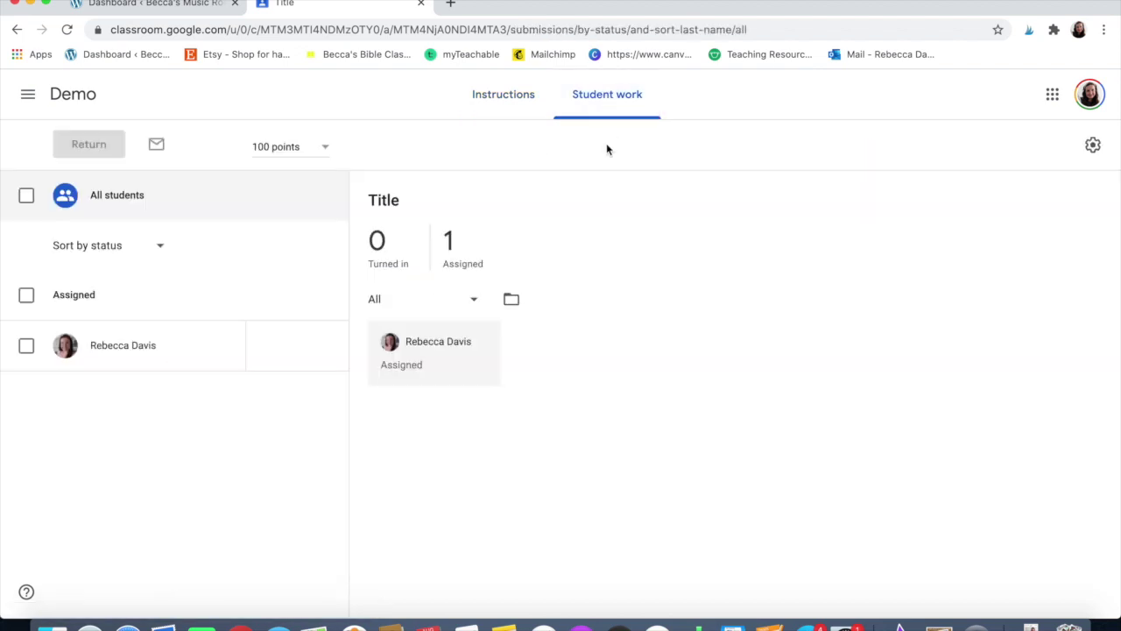
pyautogui.click(455, 350)
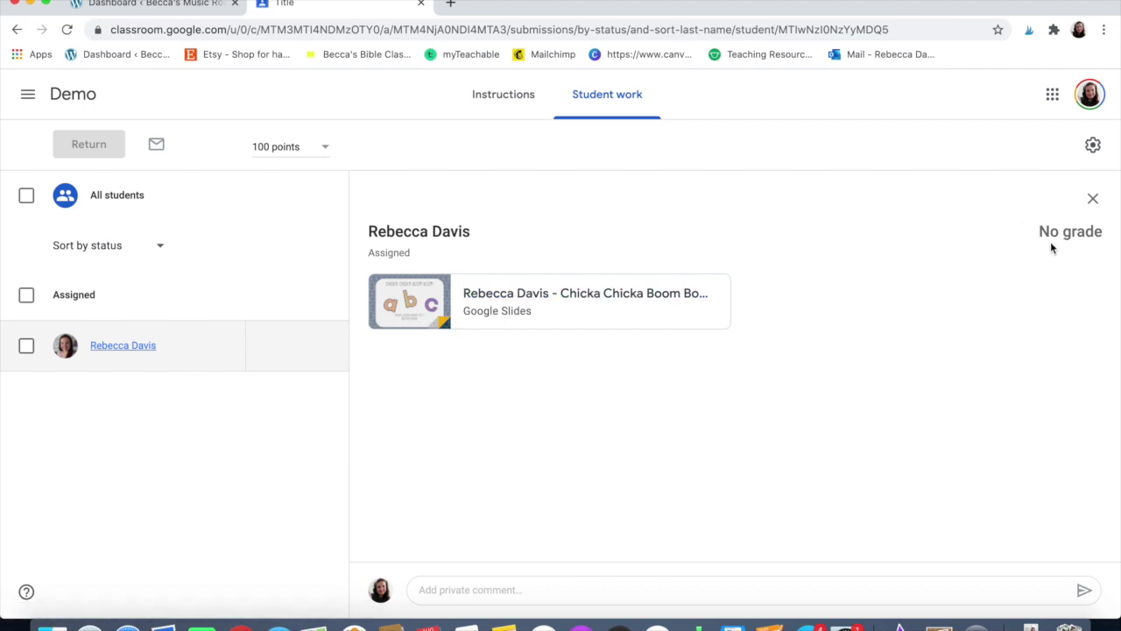
pyautogui.click(524, 302)
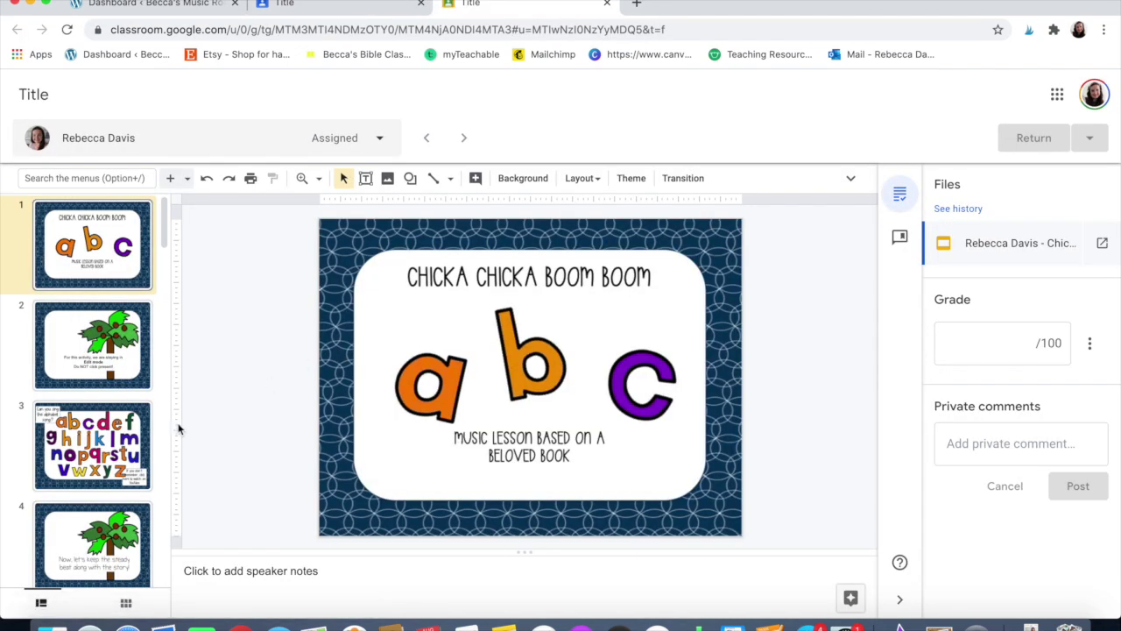
# - Browse the student's copy down to slide 8's rhythm activity
pyautogui.scroll(-4, 147, 375)
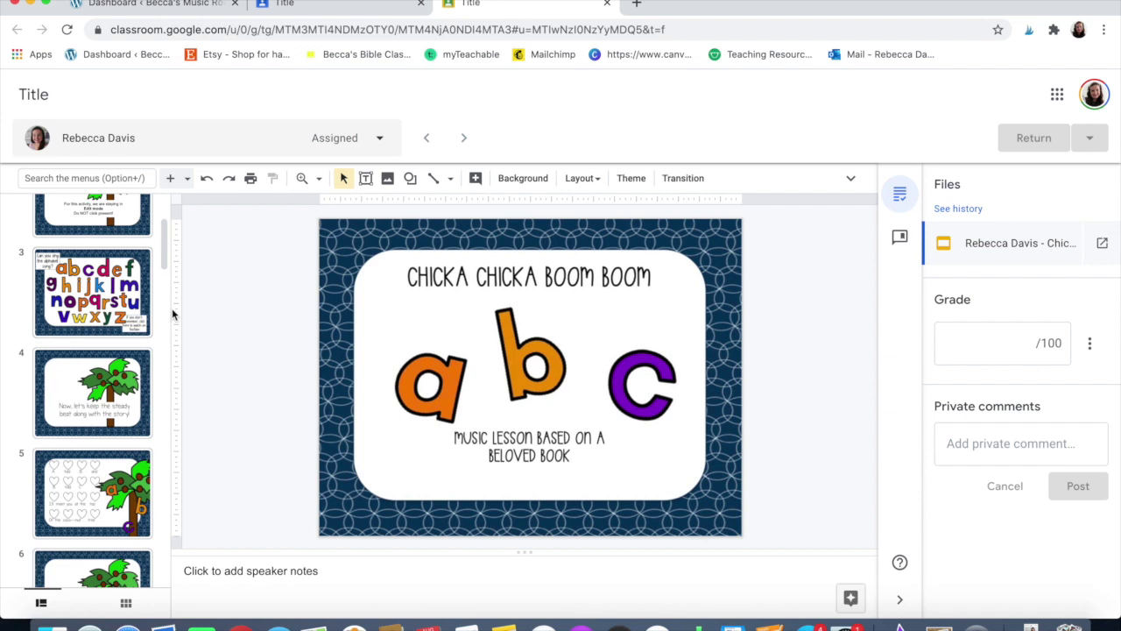
pyautogui.click(114, 488)
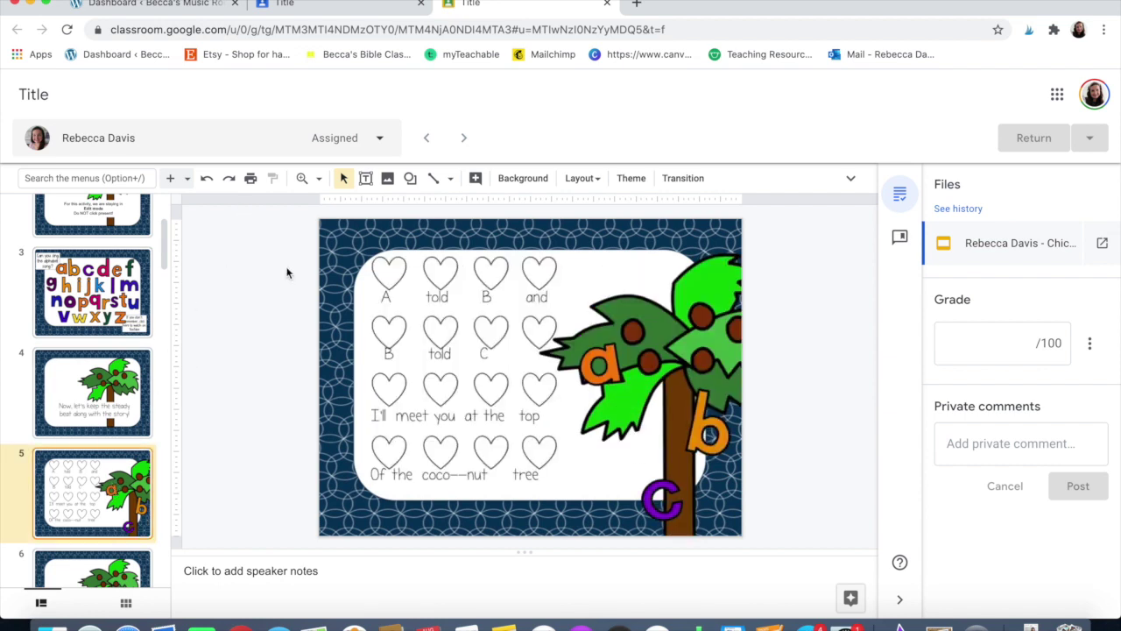
pyautogui.scroll(-5, 116, 472)
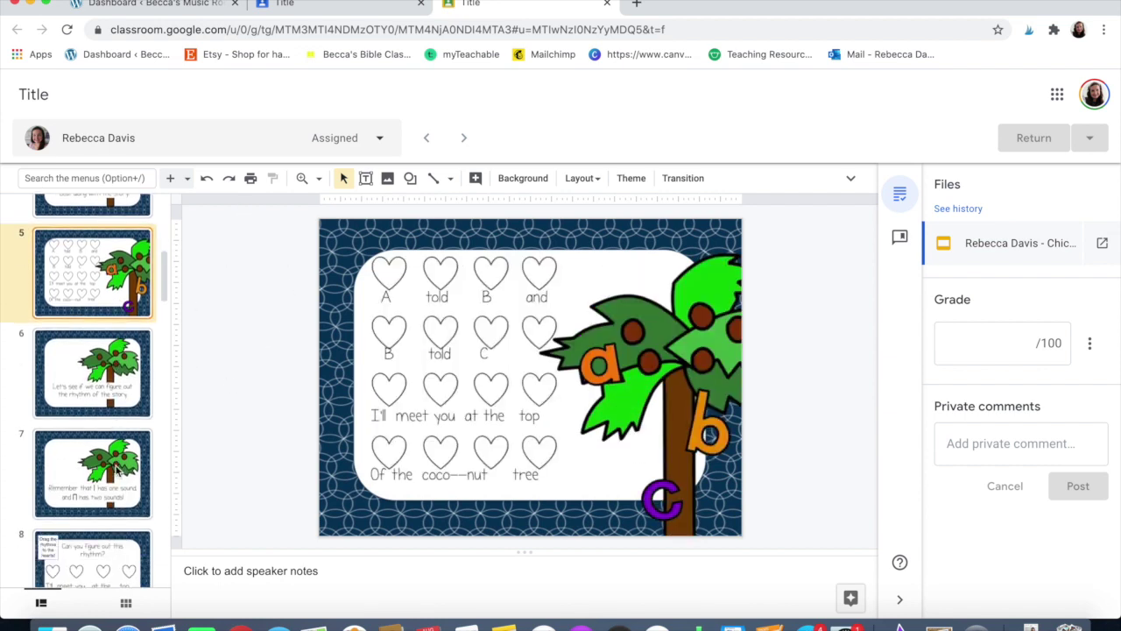
pyautogui.click(85, 552)
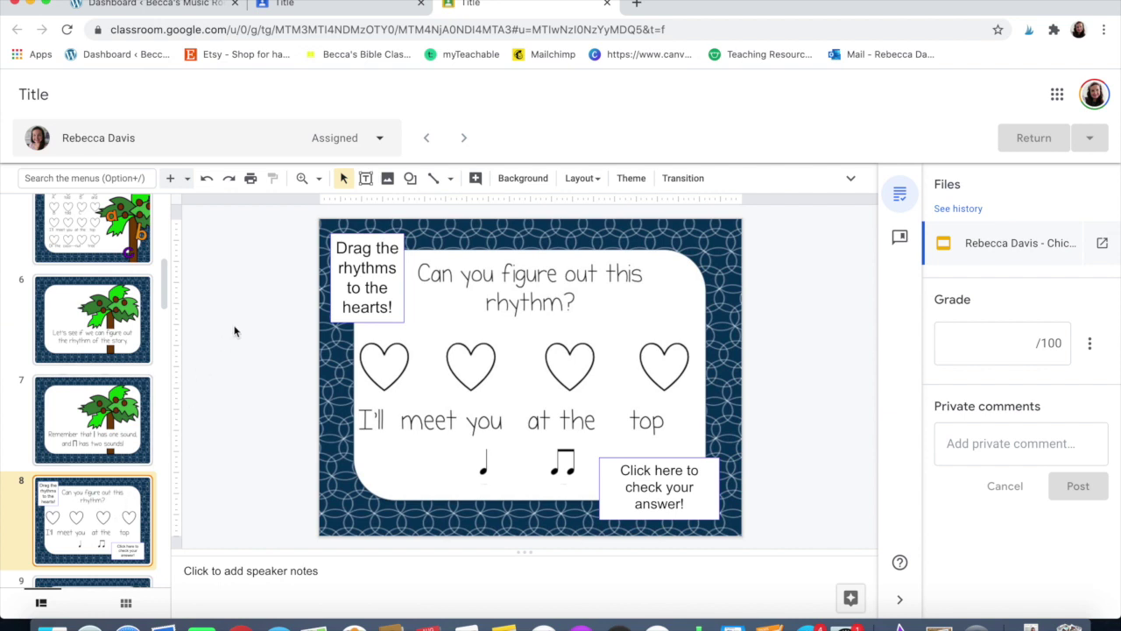
pyautogui.click(289, 5)
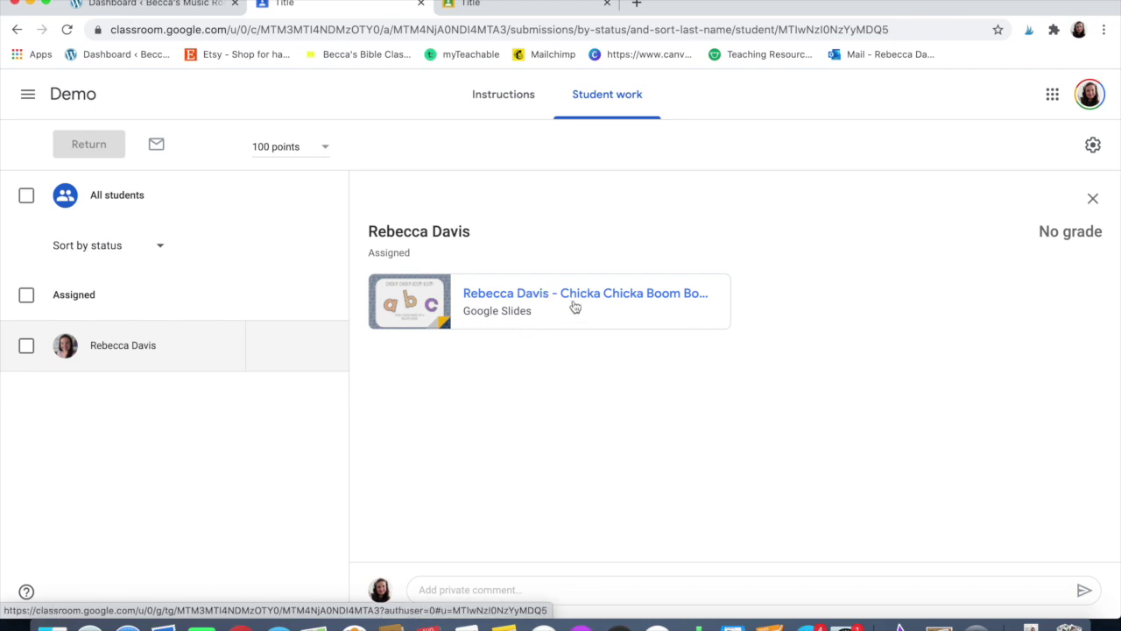
pyautogui.click(525, 4)
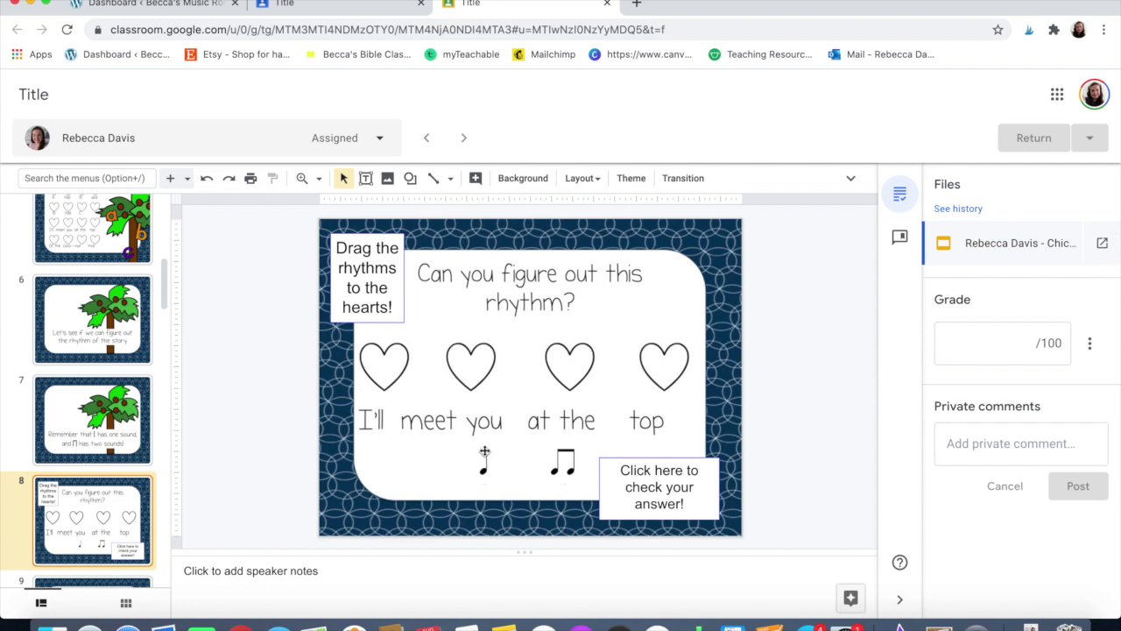
# - Drag two quarter notes and two eighth-note pairs onto the four hearts on slide 8
pyautogui.moveTo(487, 458); pyautogui.dragTo(388, 362)
pyautogui.moveTo(549, 460); pyautogui.dragTo(468, 363)
pyautogui.click(558, 454)
pyautogui.moveTo(559, 454); pyautogui.dragTo(566, 355)
pyautogui.moveTo(482, 462); pyautogui.dragTo(658, 377)
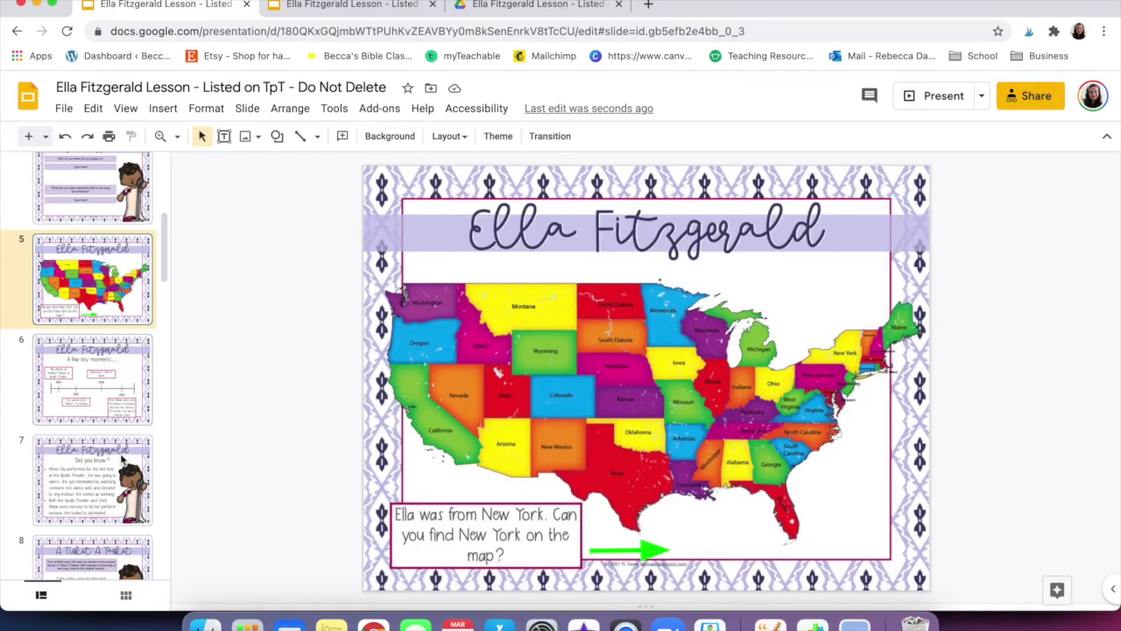
# - Go to slide 14, 'It Don't Mean a Thing', and place a copy of the blue oval around 'Doo wap'
pyautogui.scroll(-5, 122, 459)
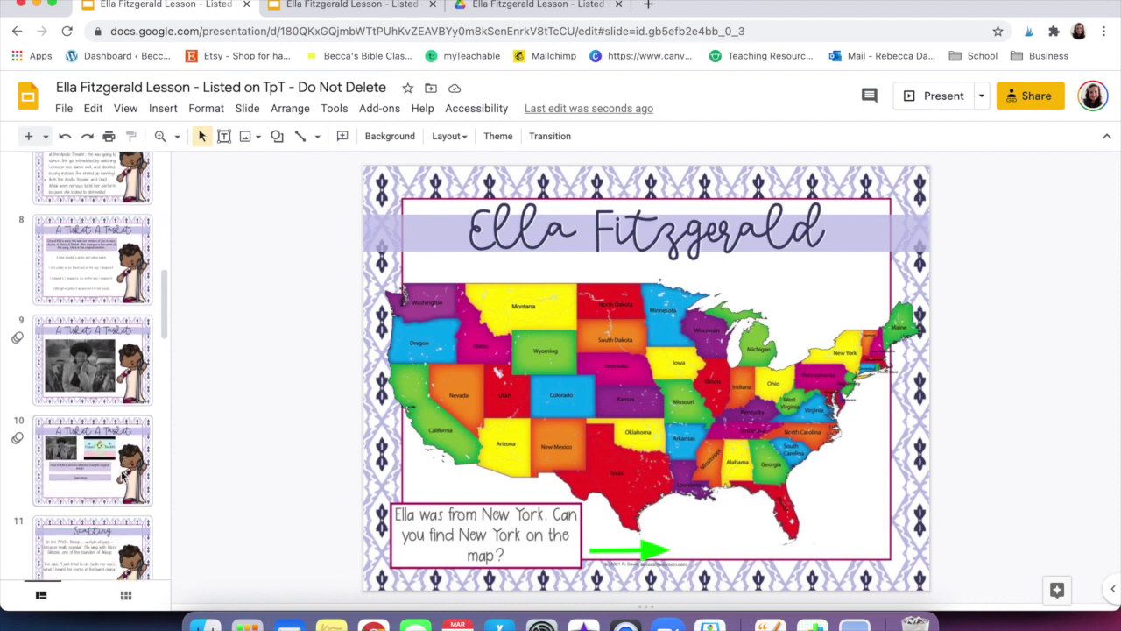
pyautogui.click(150, 462)
pyautogui.click(68, 544)
pyautogui.scroll(-4, 67, 544)
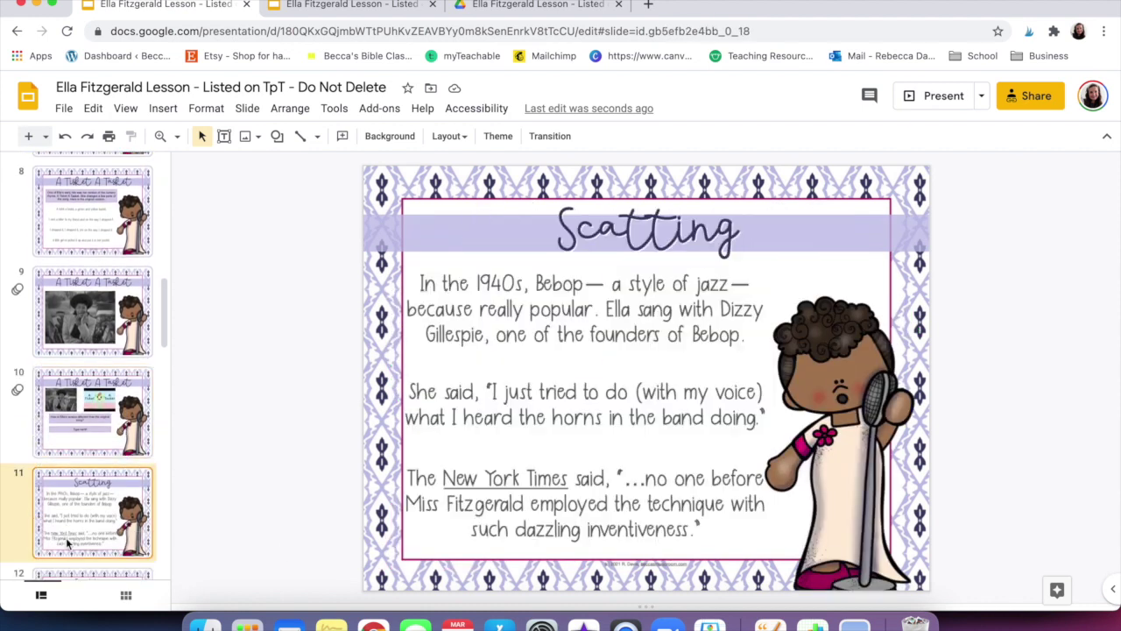
pyautogui.click(93, 528)
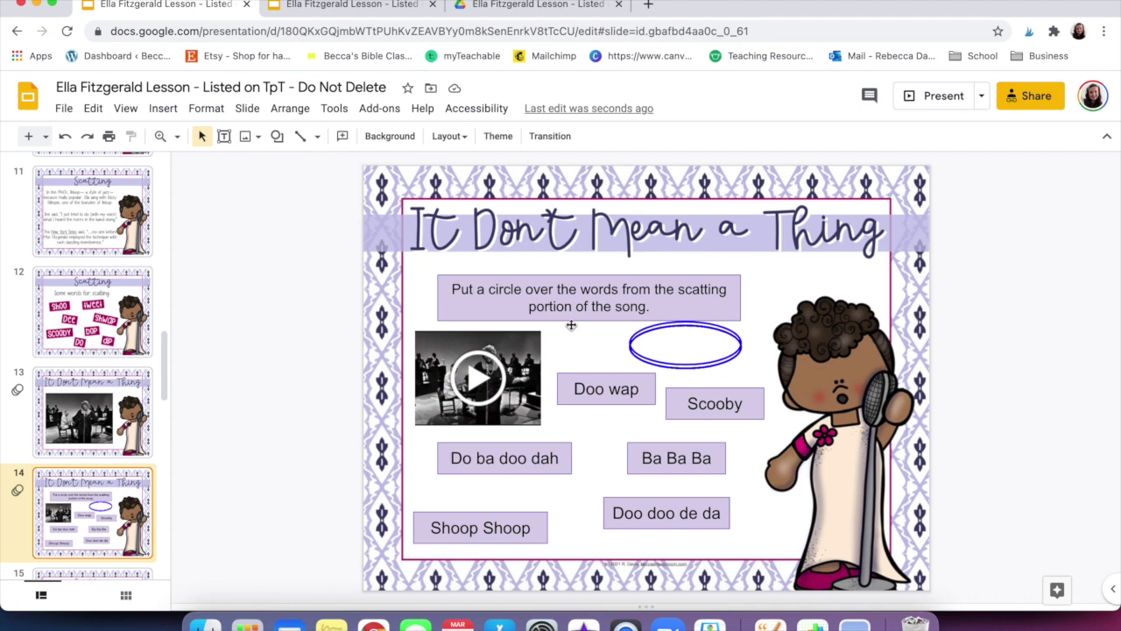
pyautogui.moveTo(641, 335); pyautogui.dragTo(559, 394)
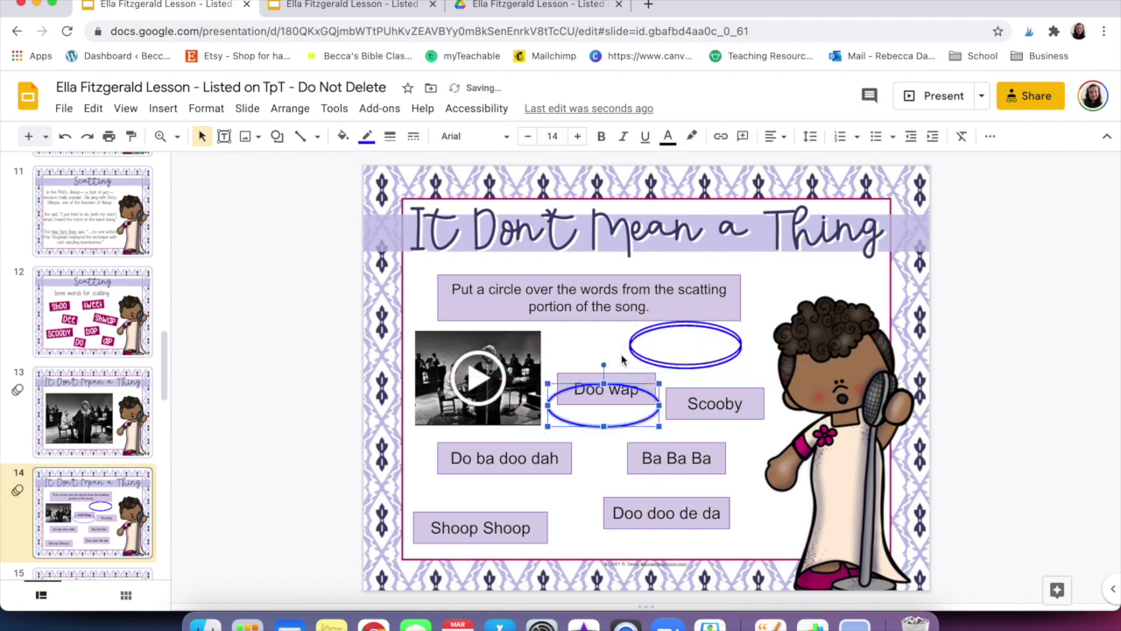